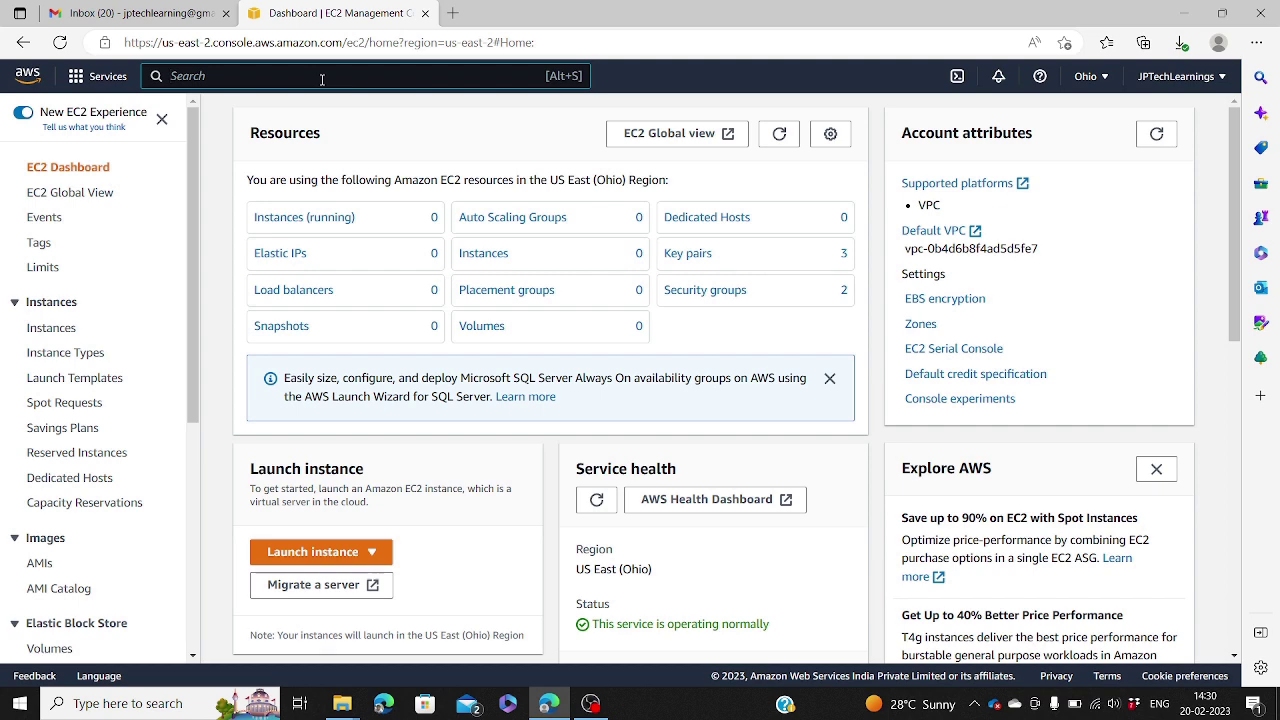
Step: Find and open the S3 service, and start creating a new bucket
left_click(322, 79)
type("S3")
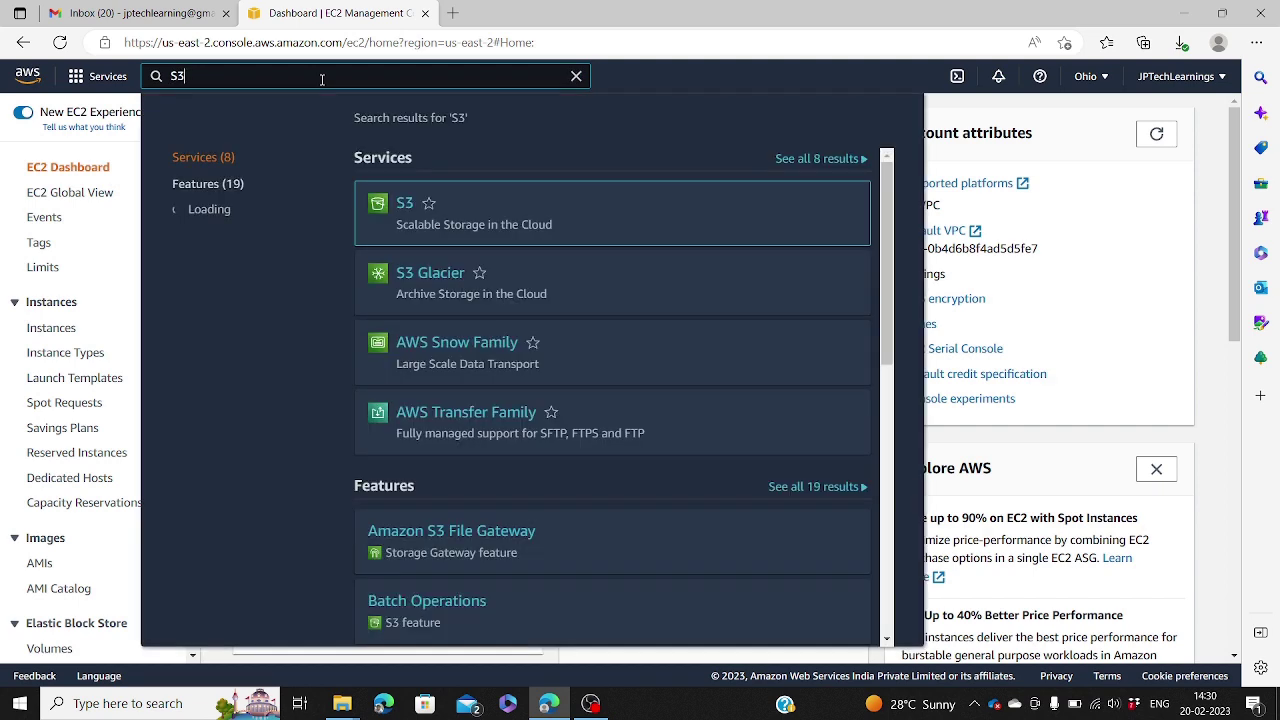
left_click(404, 207)
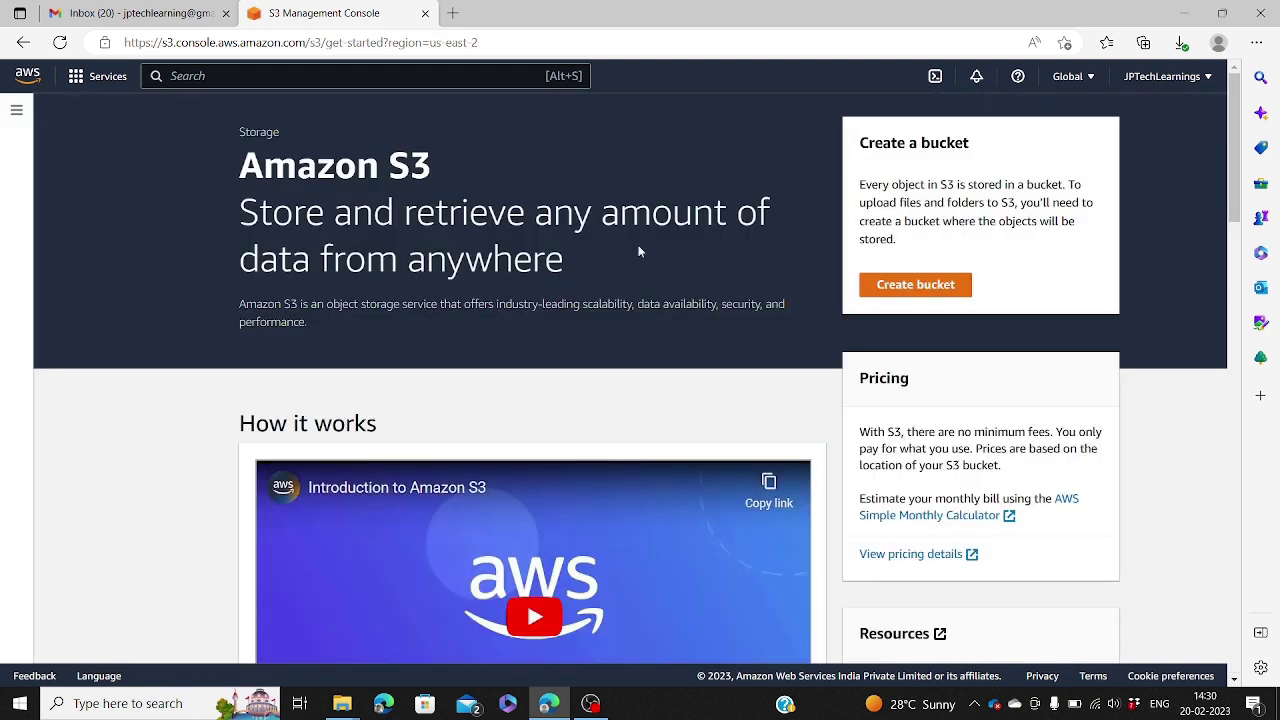
left_click(905, 288)
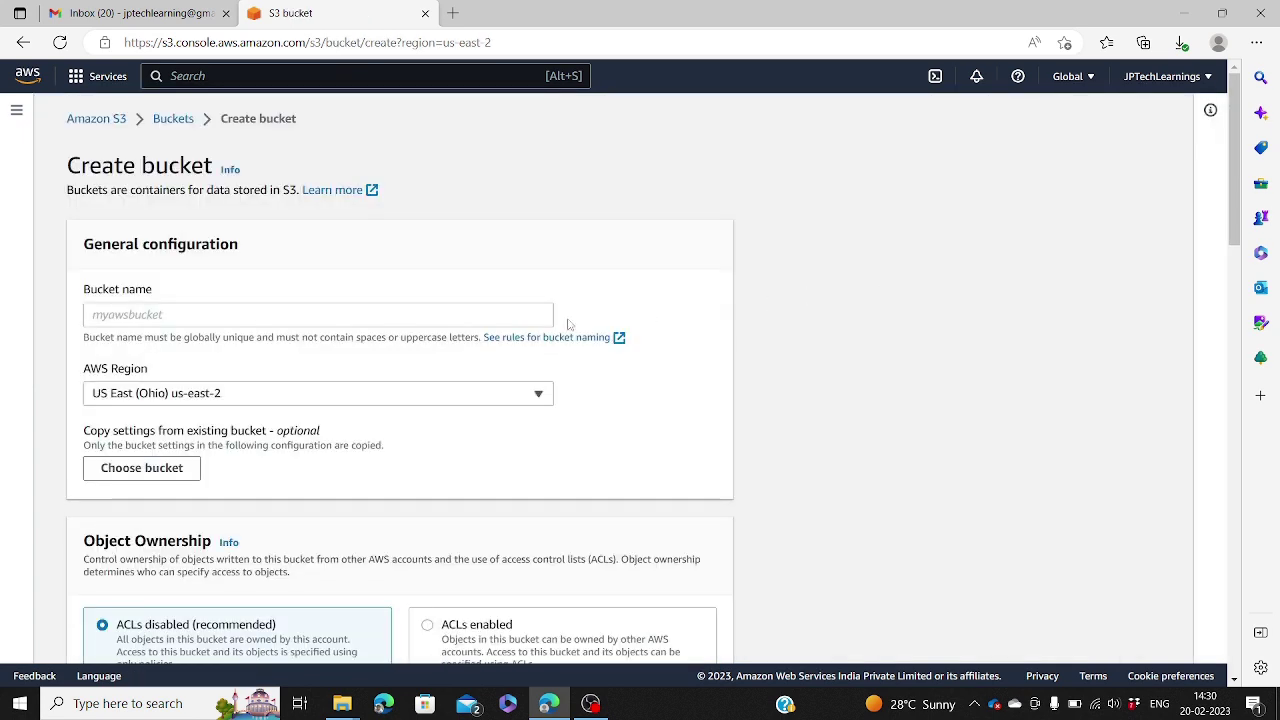
Step: Name the bucket jp-bucket-20022023 and set its AWS Region to US East (N. Virginia) us-east-1
left_click(477, 321)
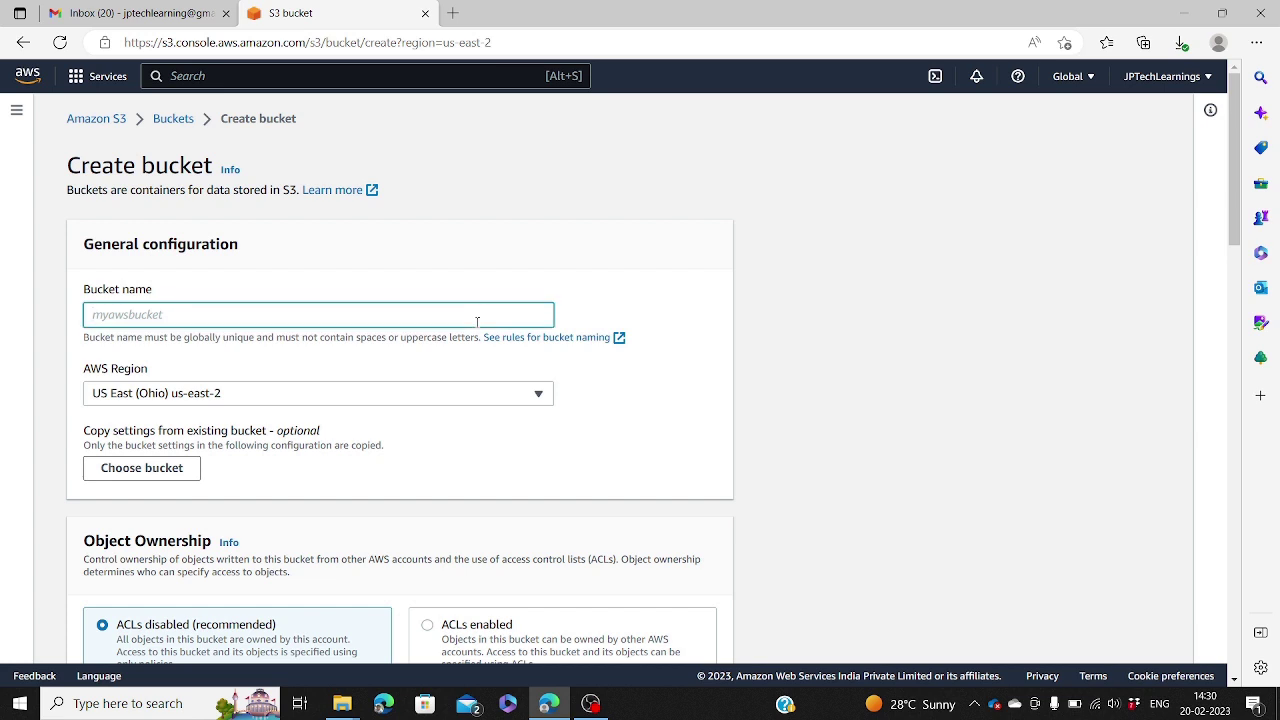
type("jp-bucket-23")
key("BackSpace")
type("2")
key("BackSpace")
type("0022023")
left_click(281, 393)
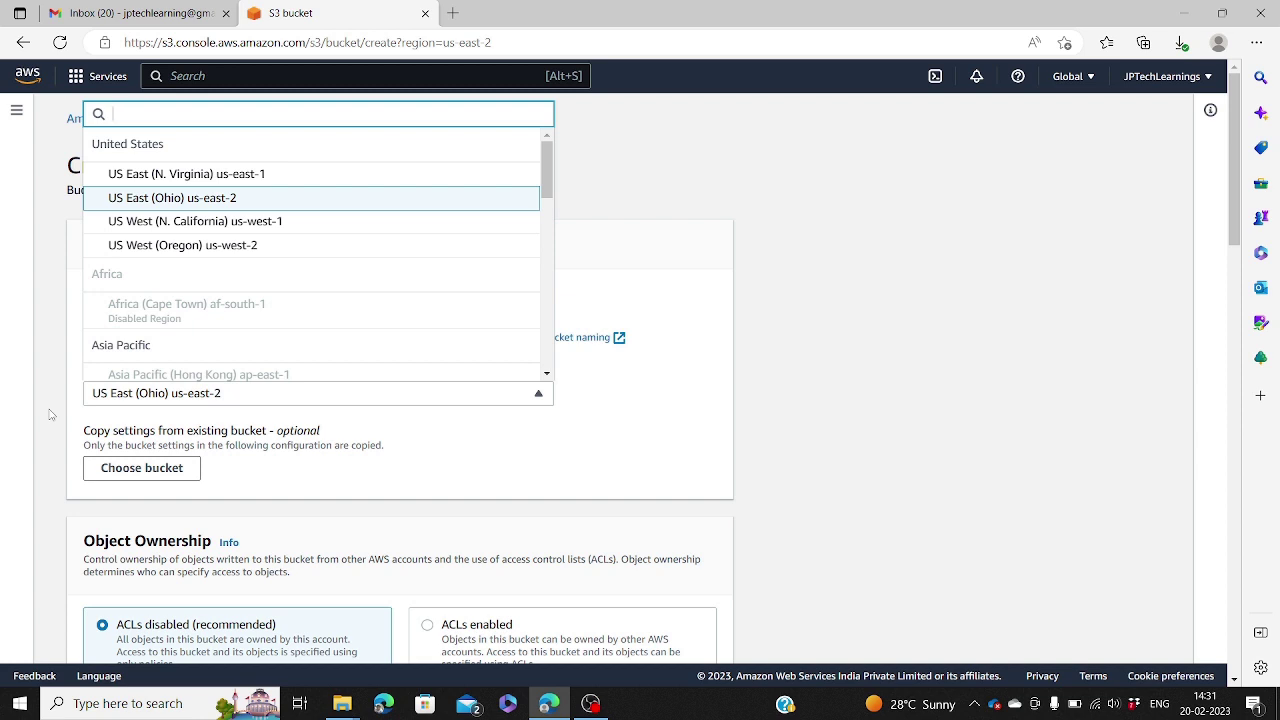
left_click(230, 175)
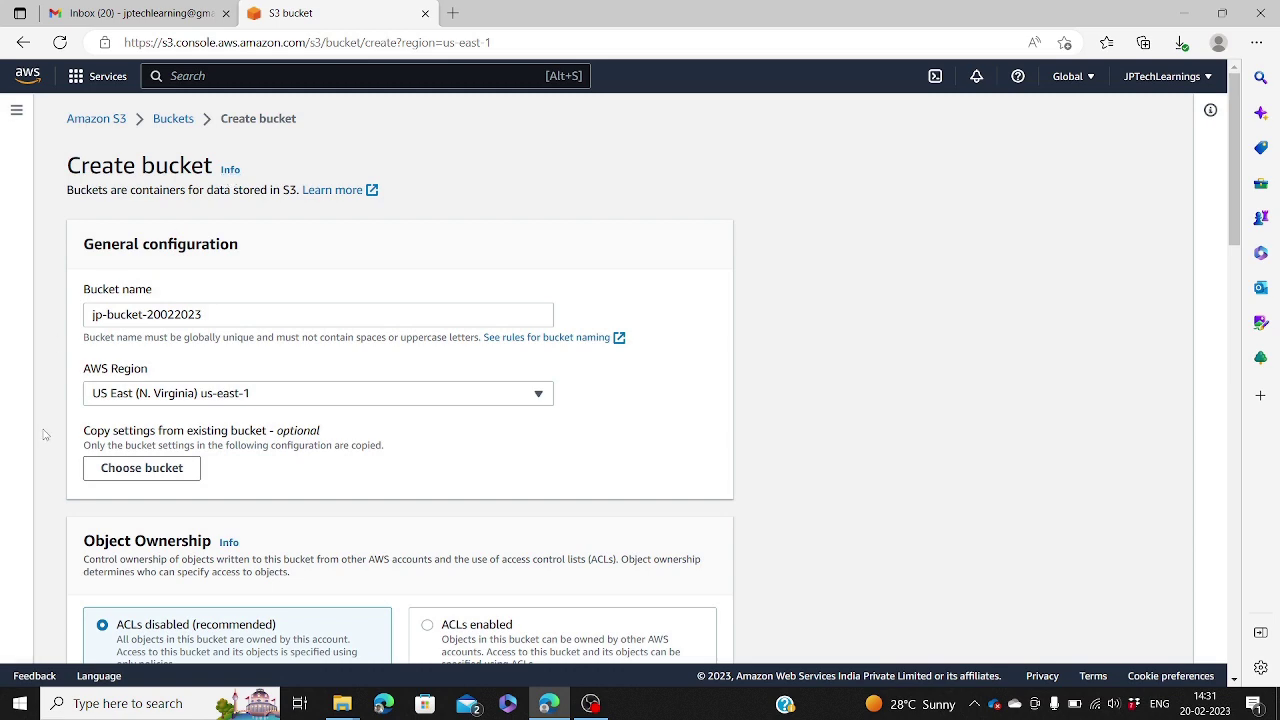
Step: Turn Block all public access off and back on in the new bucket's settings
scroll(44, 434, "down", 3)
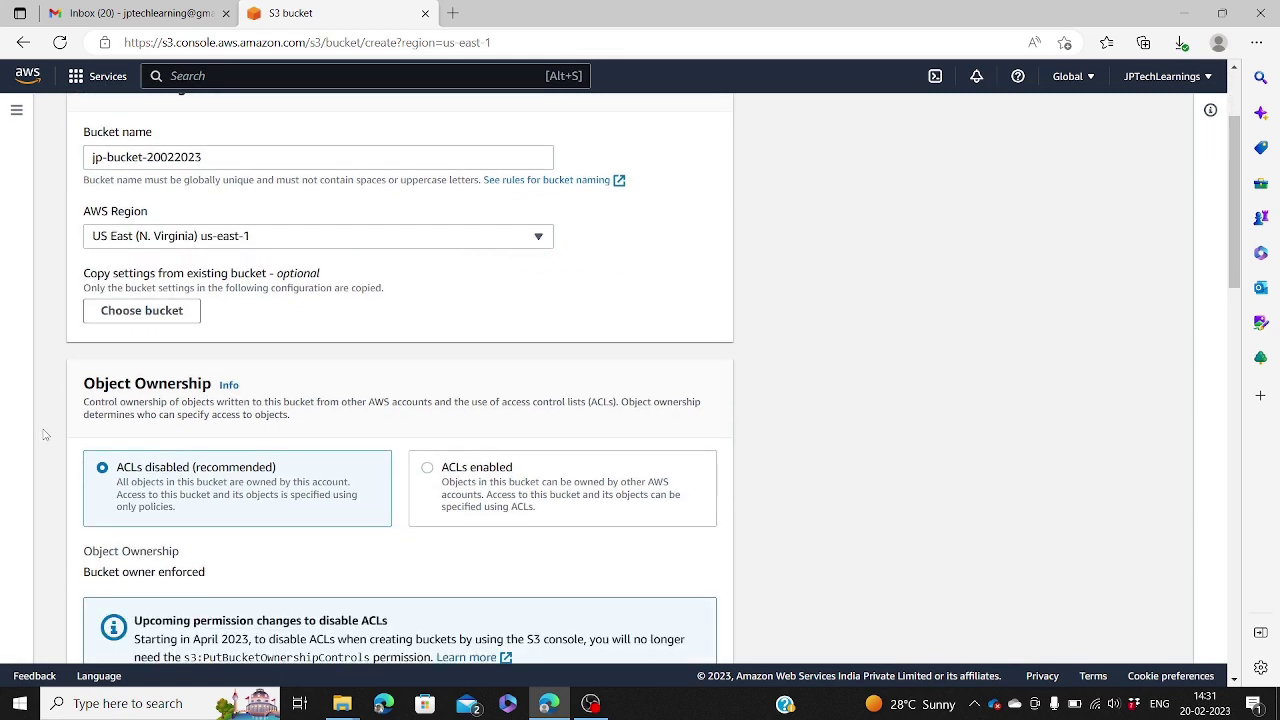
scroll(44, 434, "down", 1)
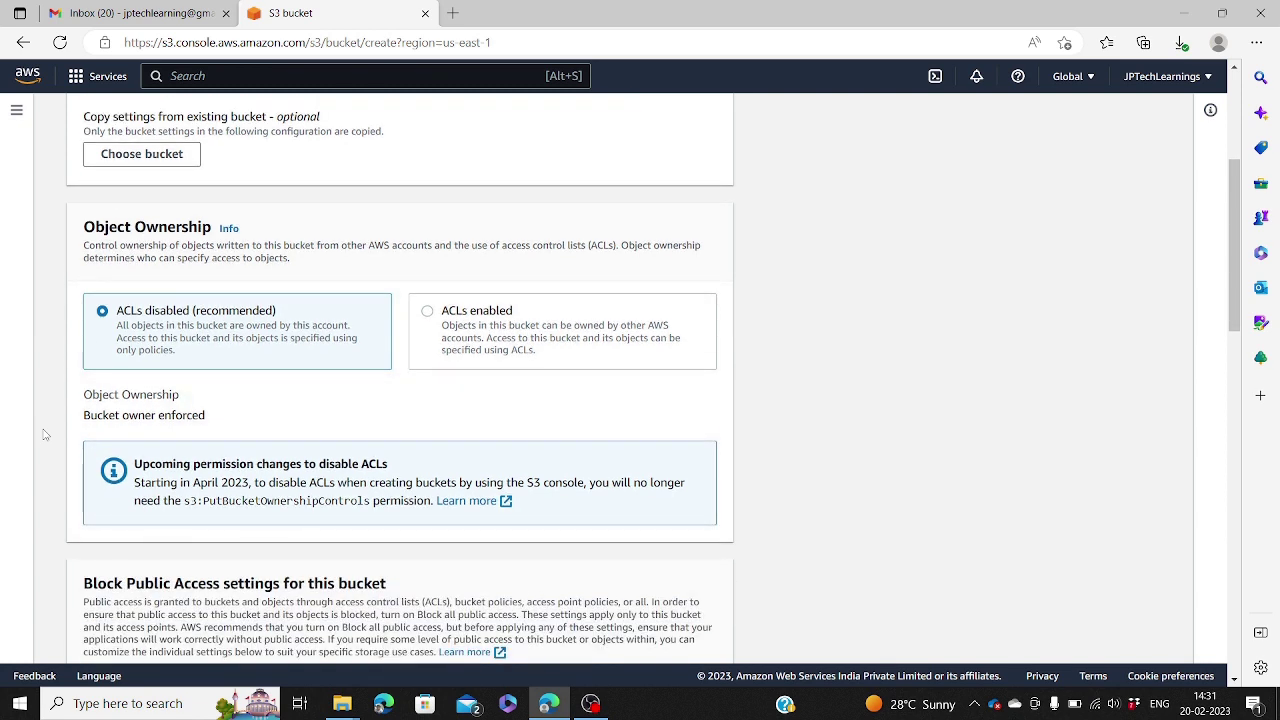
scroll(44, 434, "down", 3)
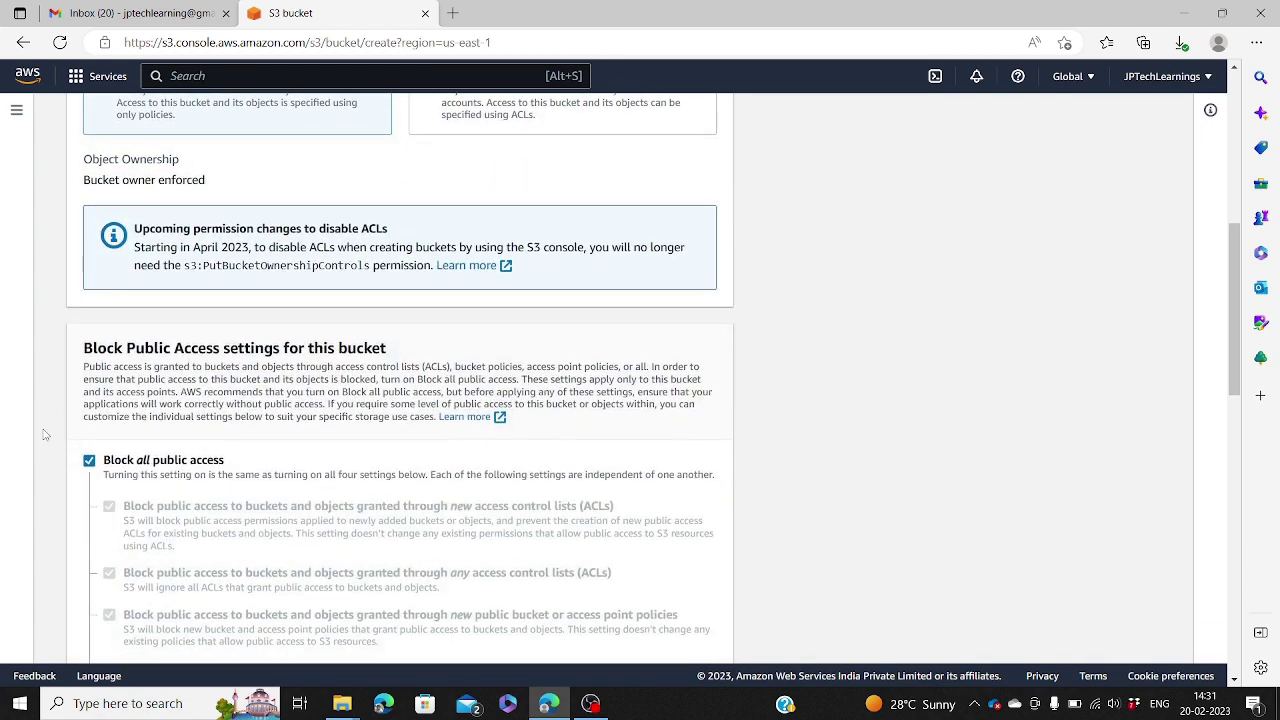
scroll(44, 434, "down", 1)
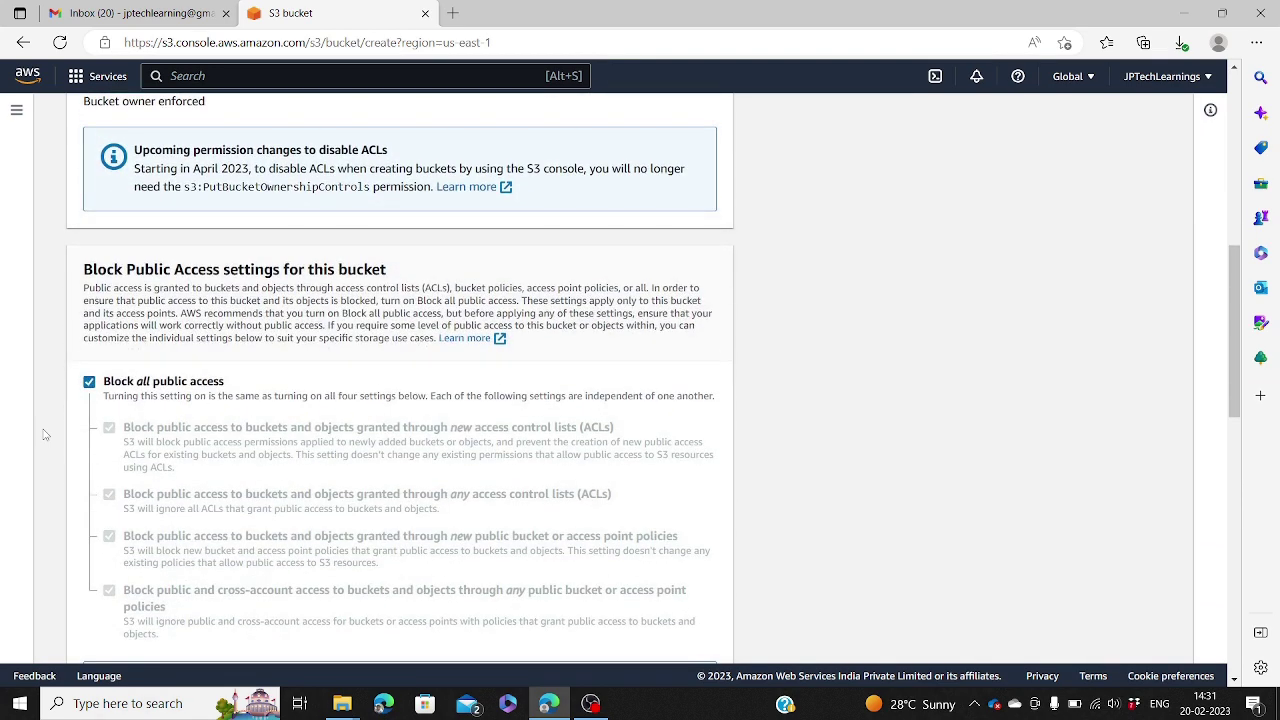
scroll(44, 434, "down", 1)
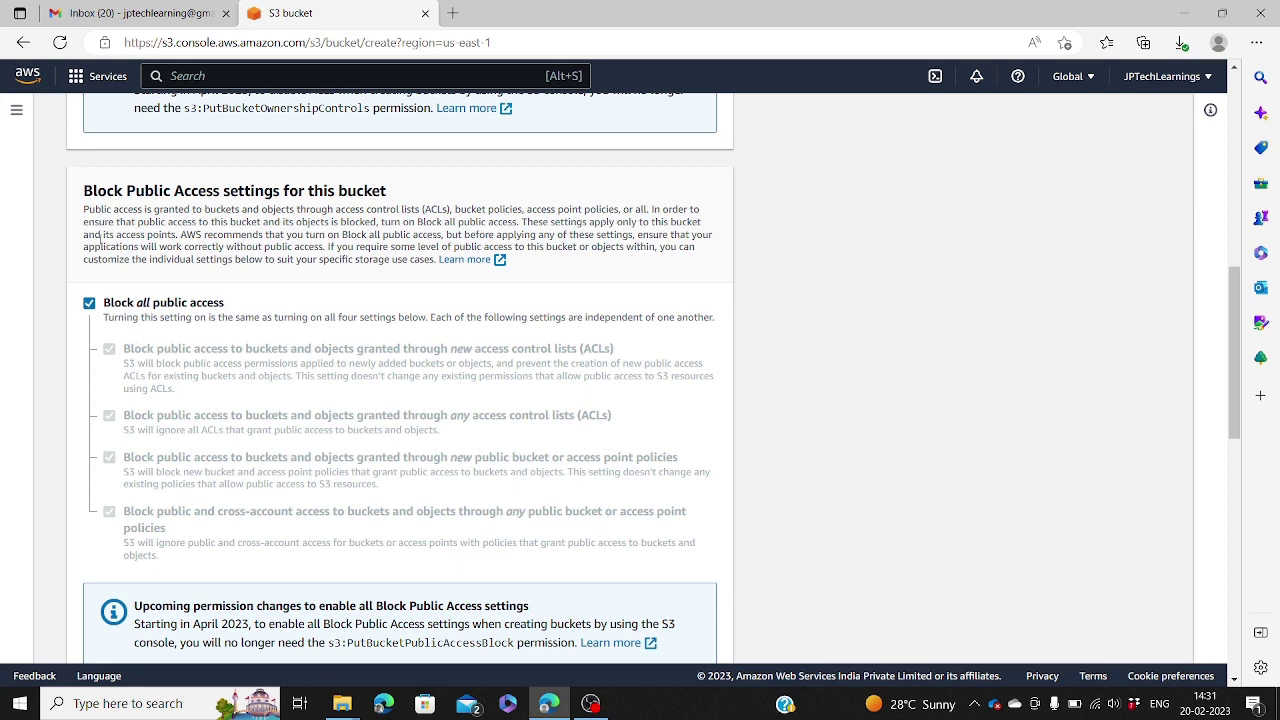
left_click(90, 310)
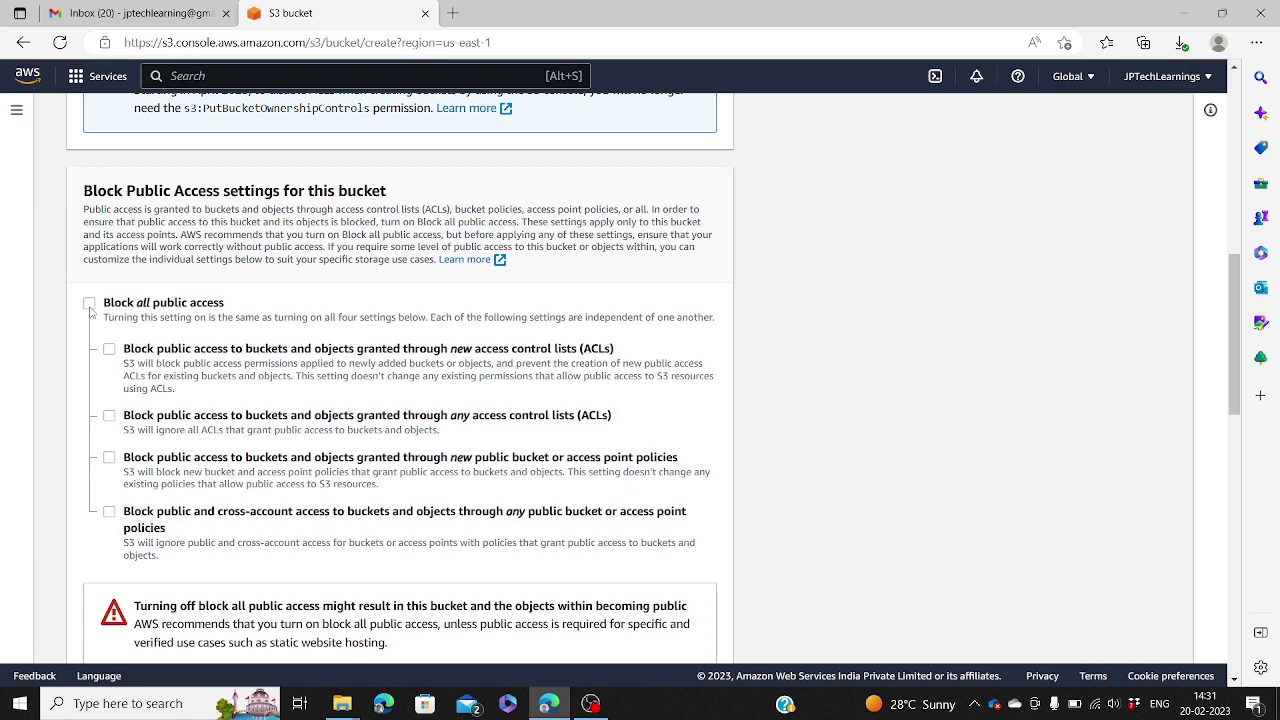
left_click(89, 305)
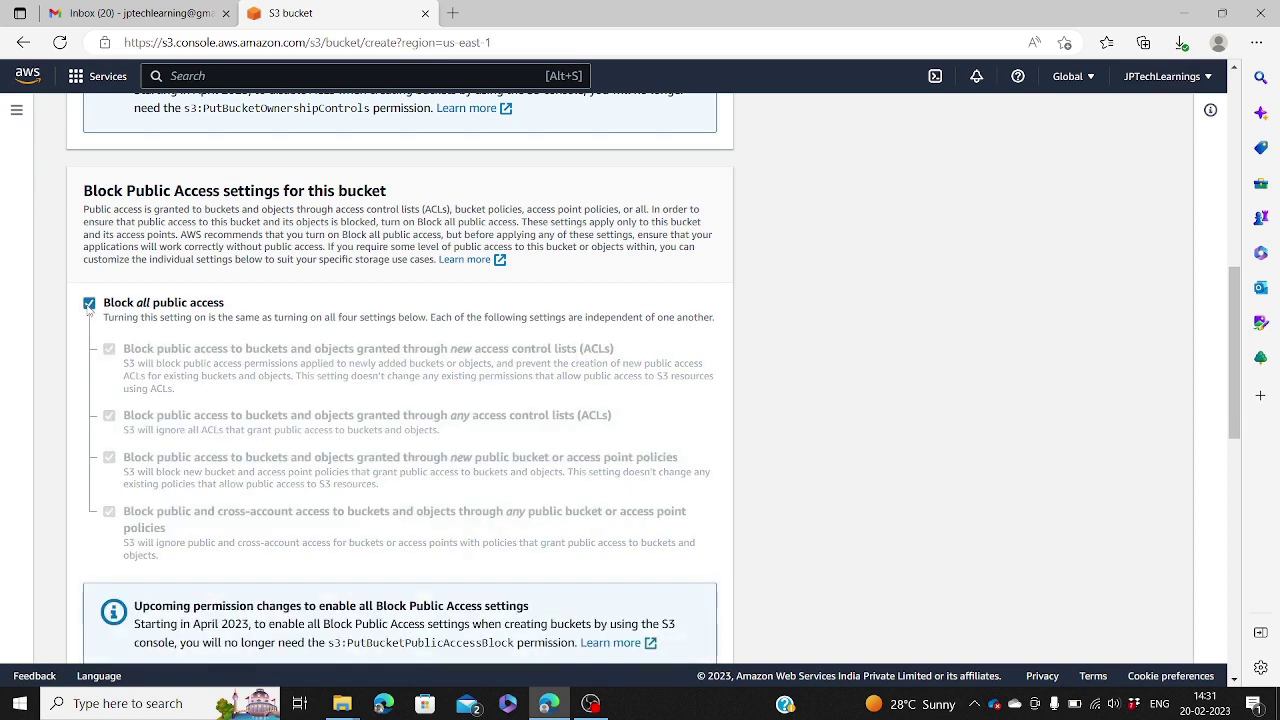
Step: Create the bucket with the default versioning, tag and encryption settings
scroll(58, 349, "down", 1)
scroll(58, 349, "down", 5)
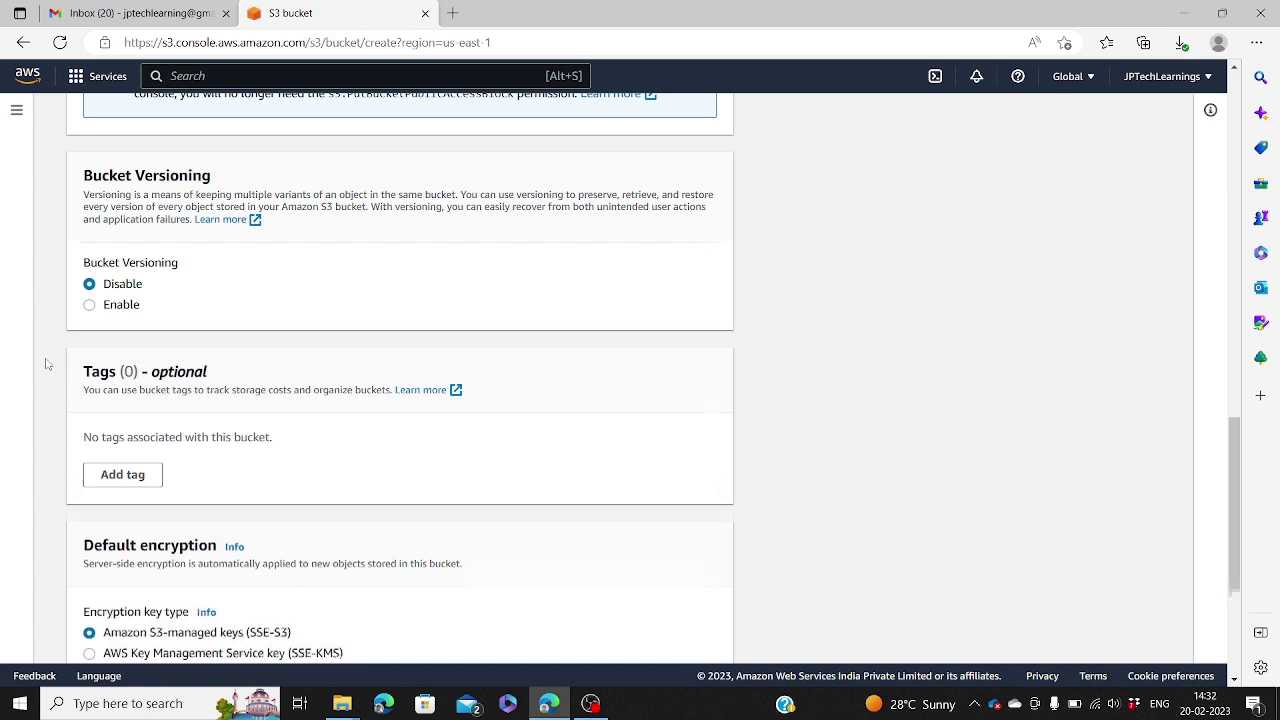
scroll(45, 364, "down", 3)
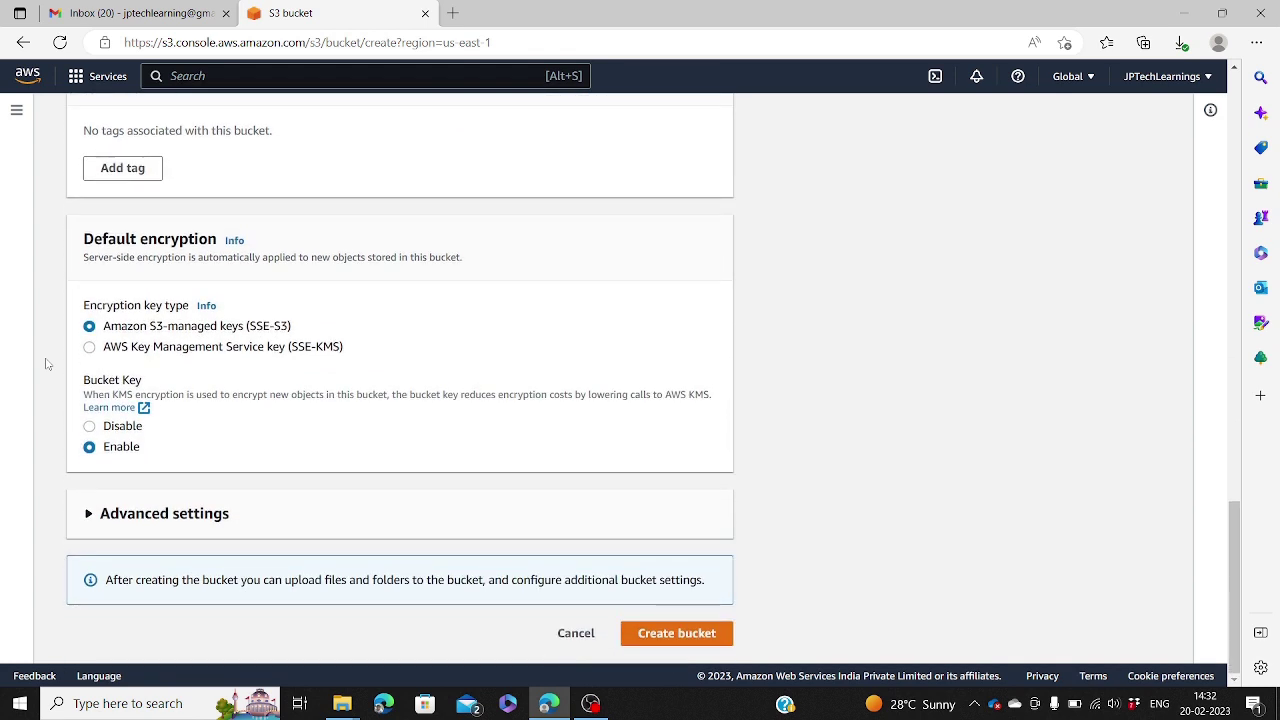
left_click(679, 635)
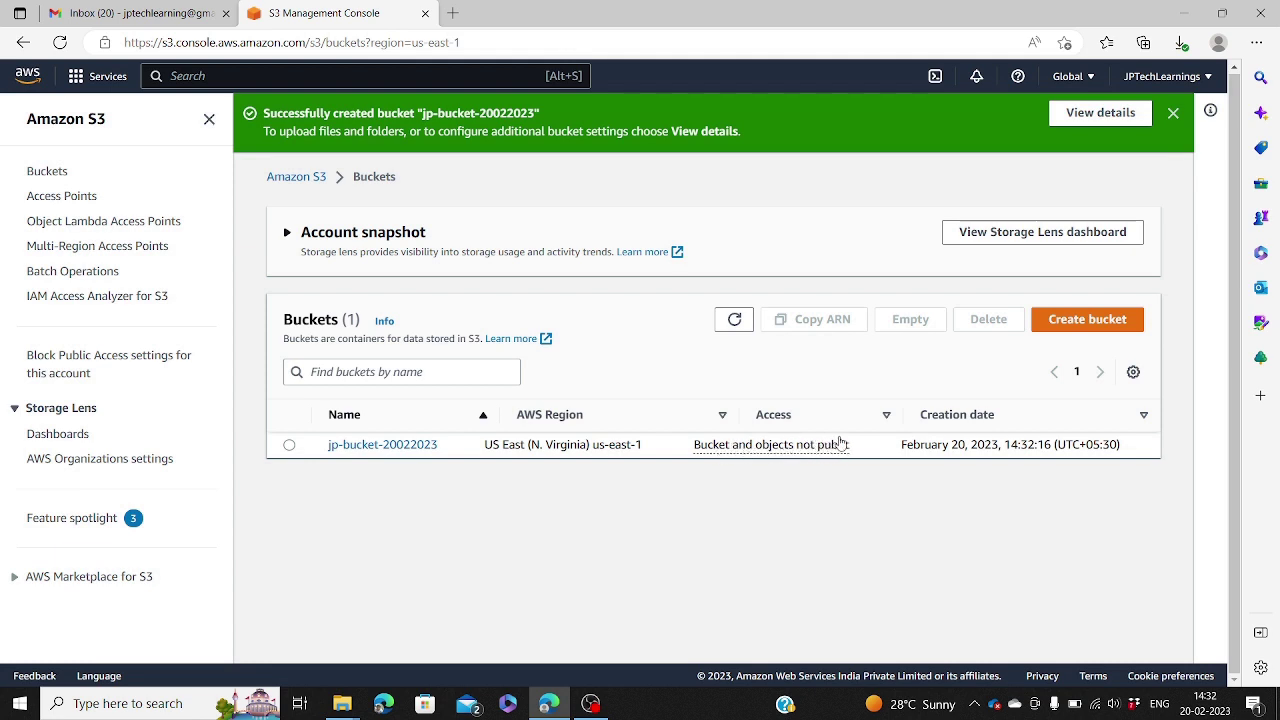
Step: Open the bucket jp-bucket-20022023 and start an upload to it
left_click(406, 448)
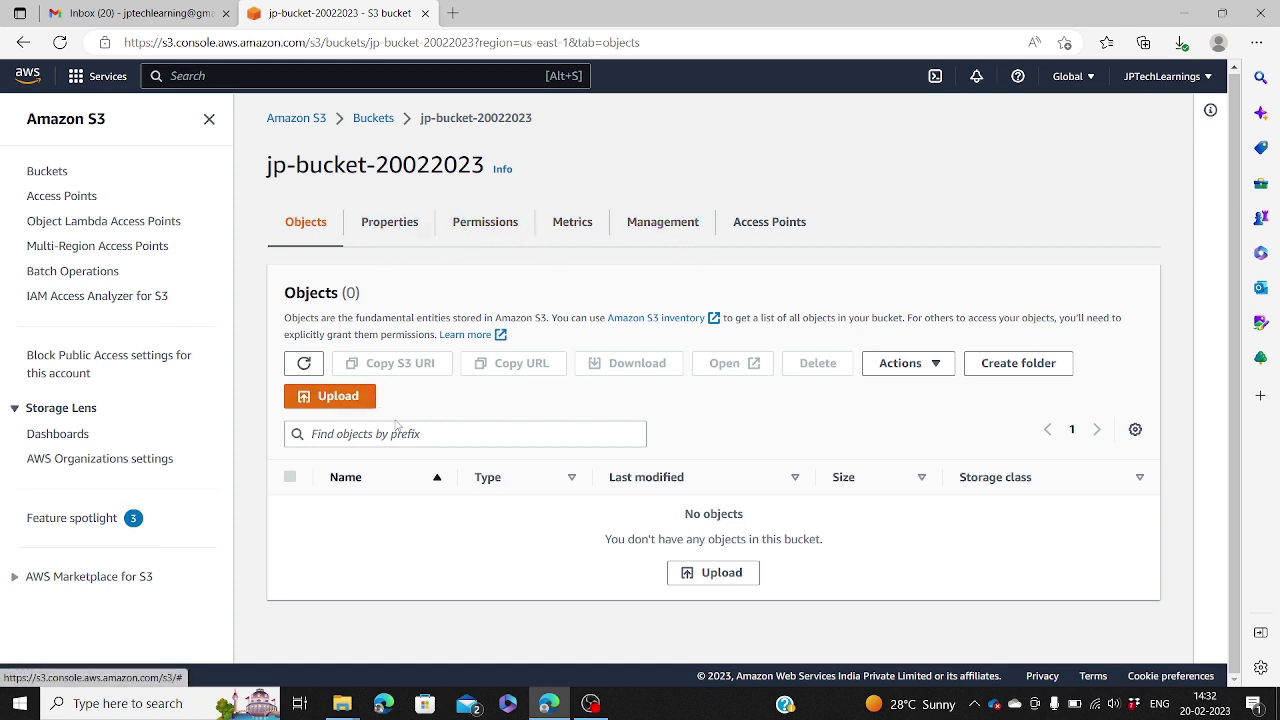
left_click(338, 397)
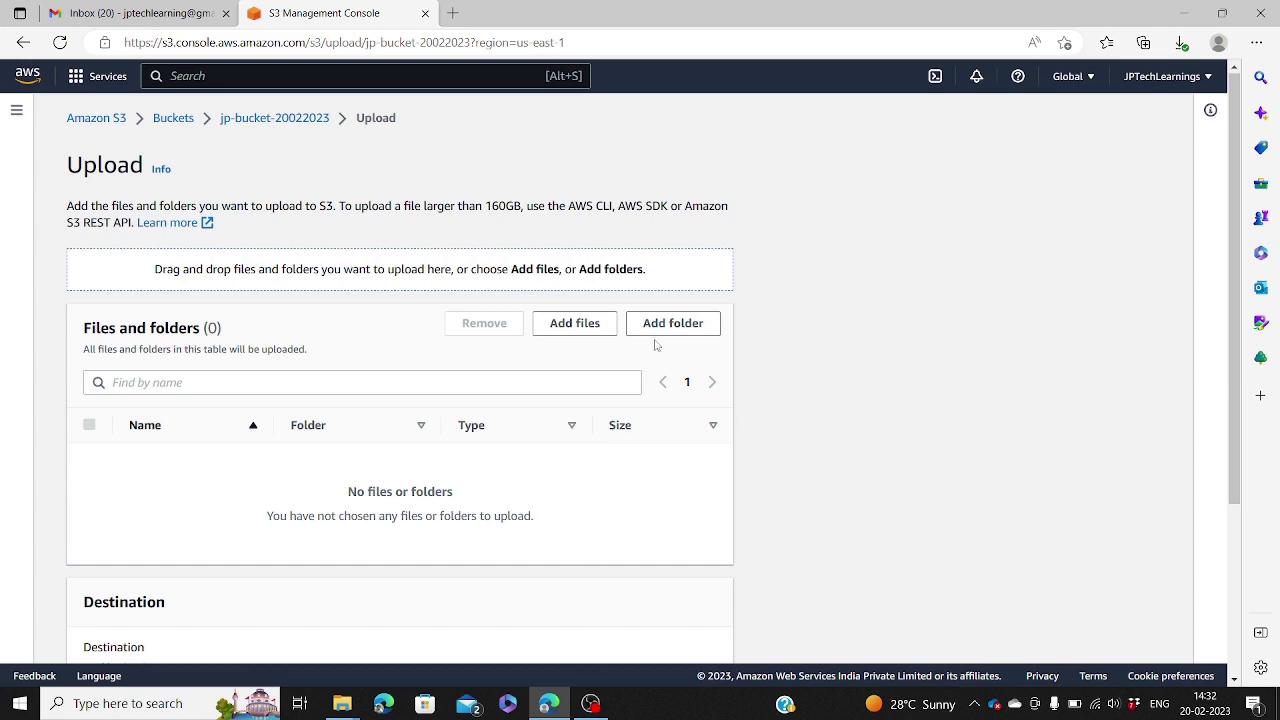
left_click(575, 325)
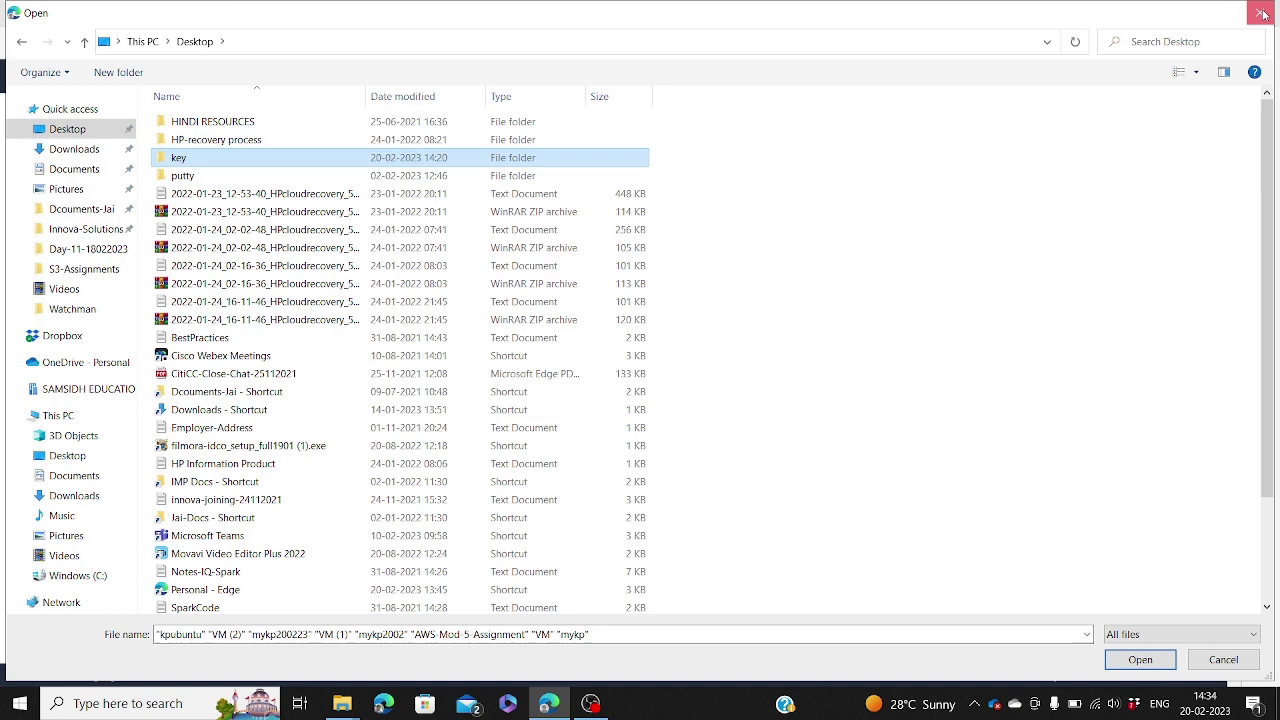
left_click(1261, 12)
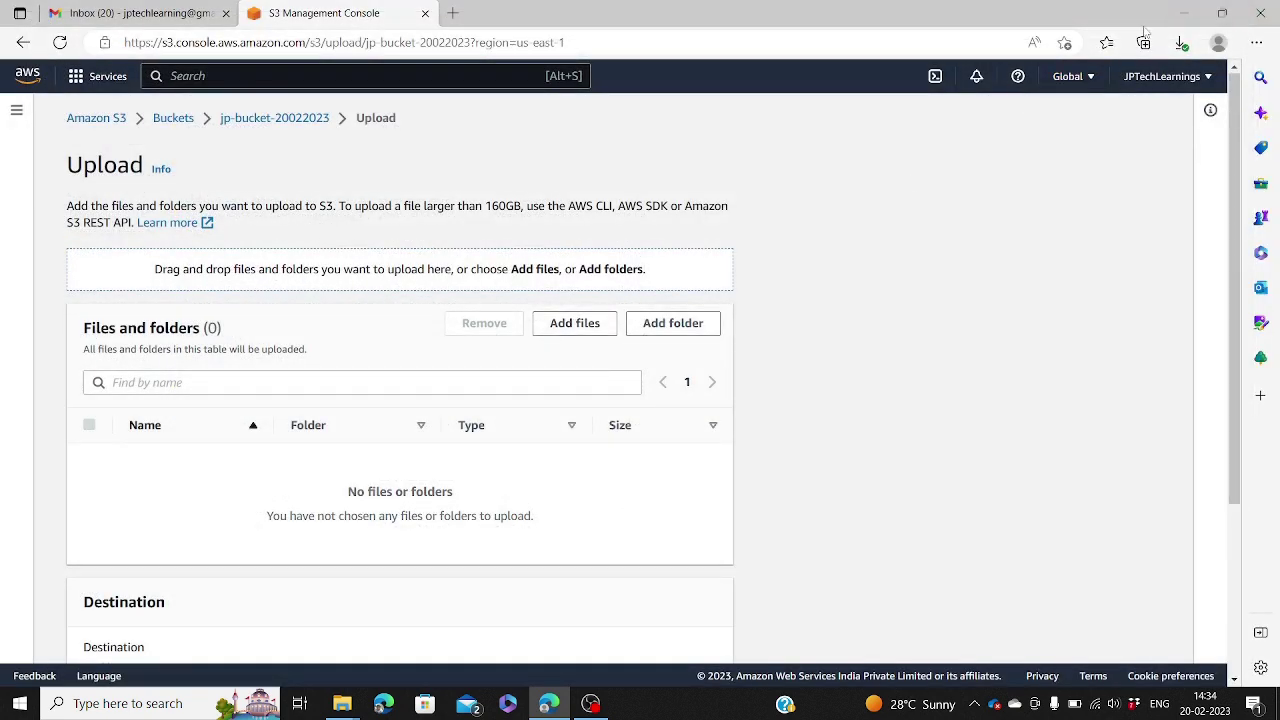
Step: Switch to the Windows desktop and create a new text document there named S3-File
left_click(1175, 14)
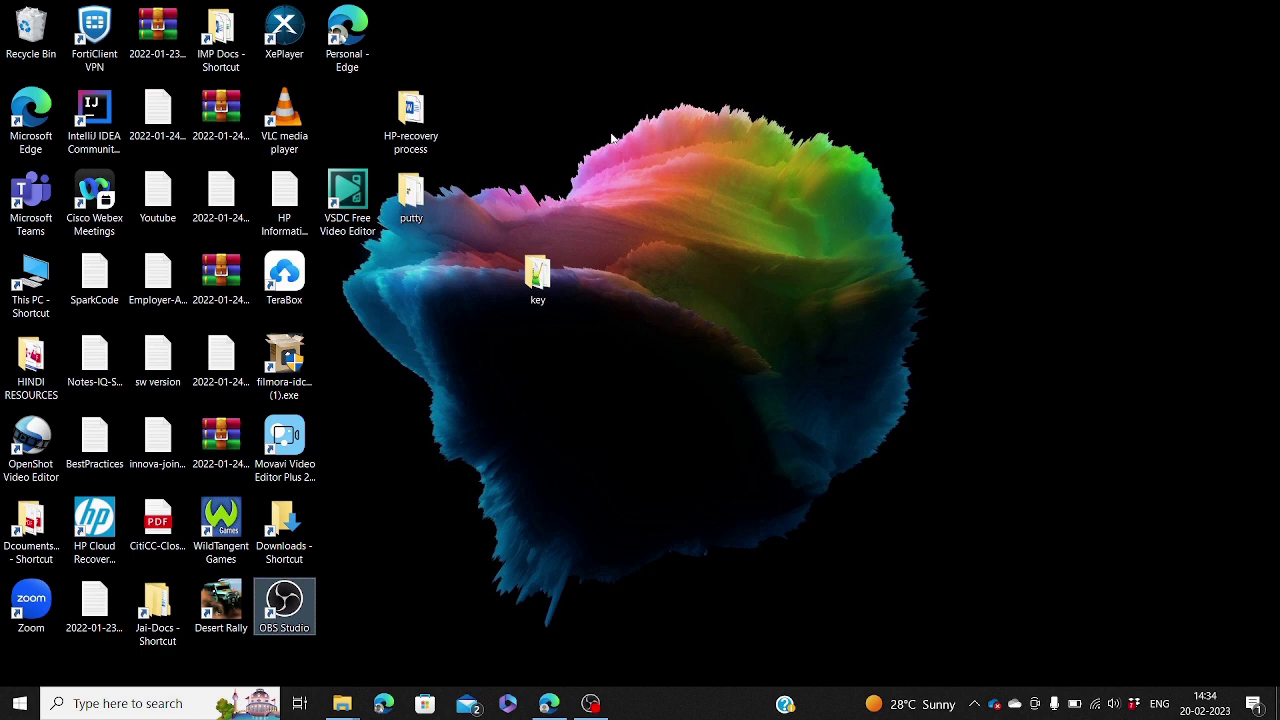
right_click(612, 137)
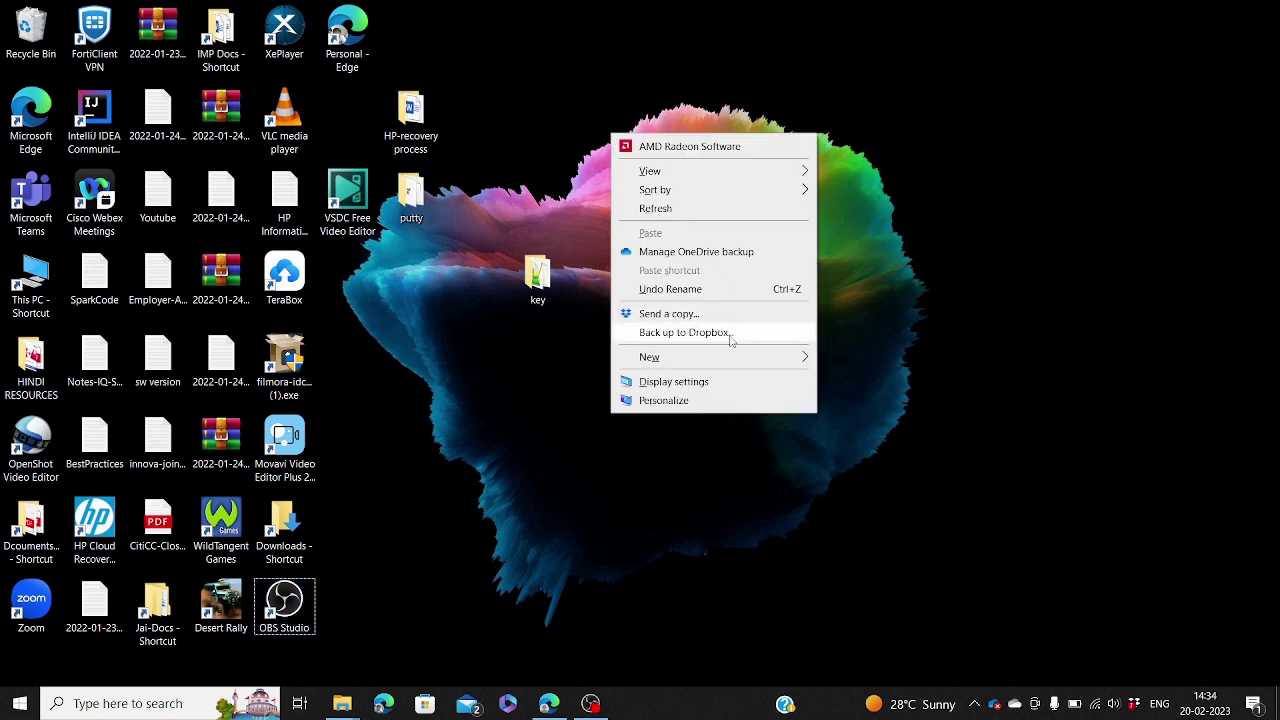
mouse_move(727, 357)
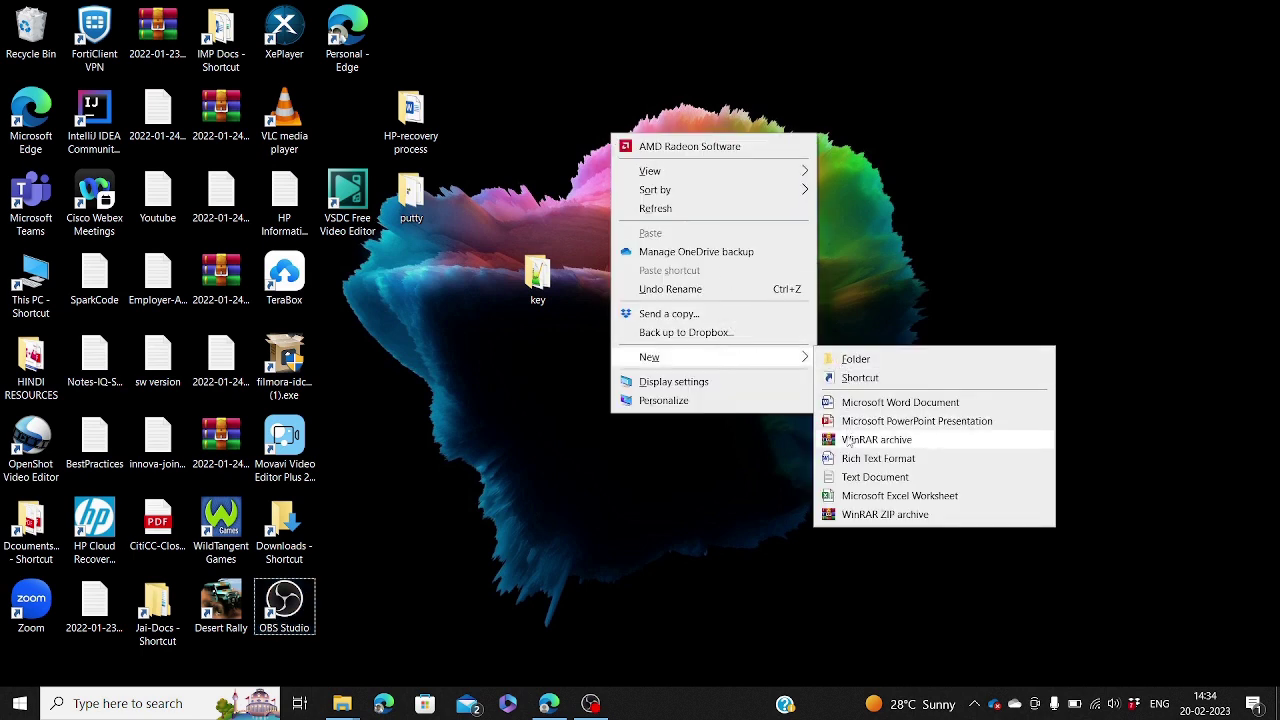
left_click(860, 477)
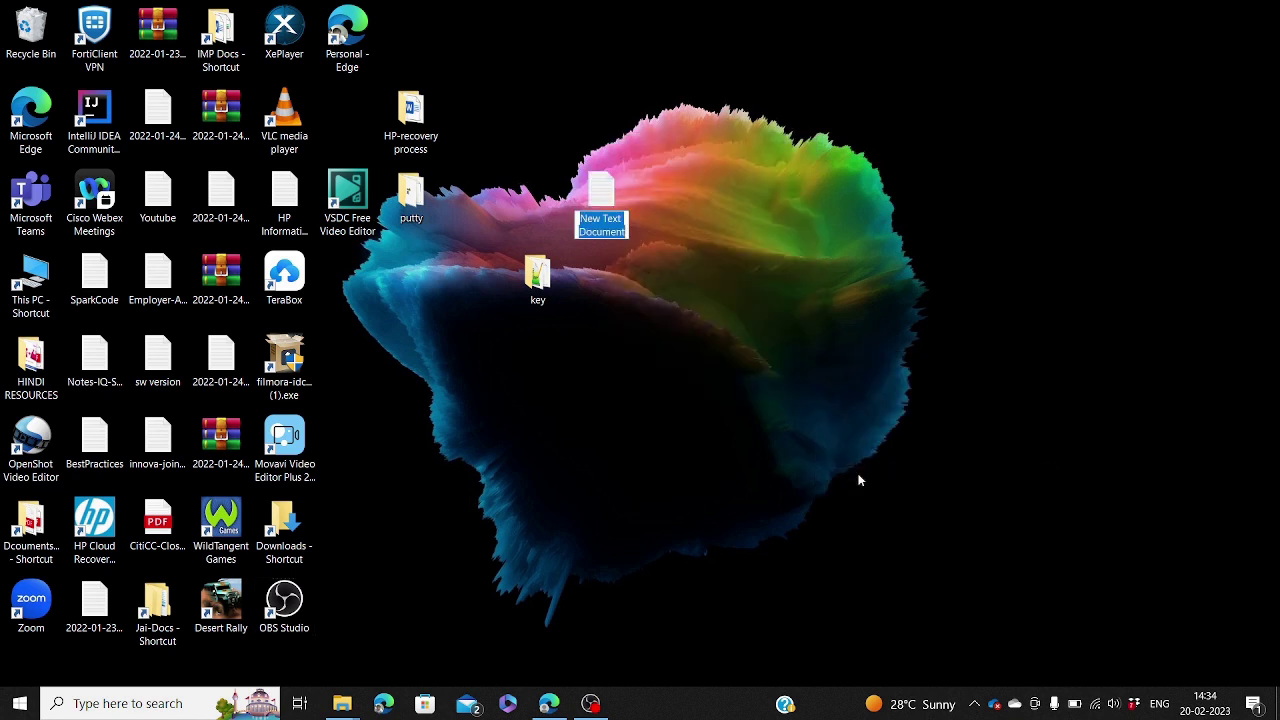
type("S3")
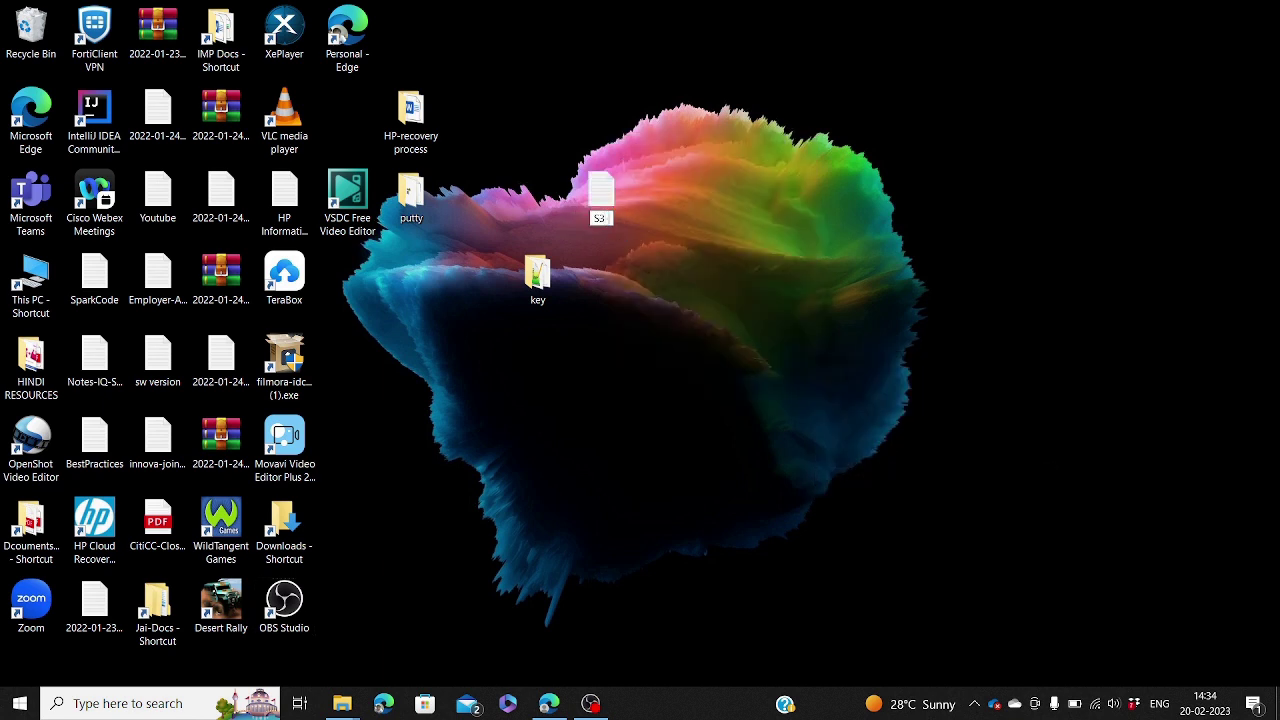
type(" File")
key("Return")
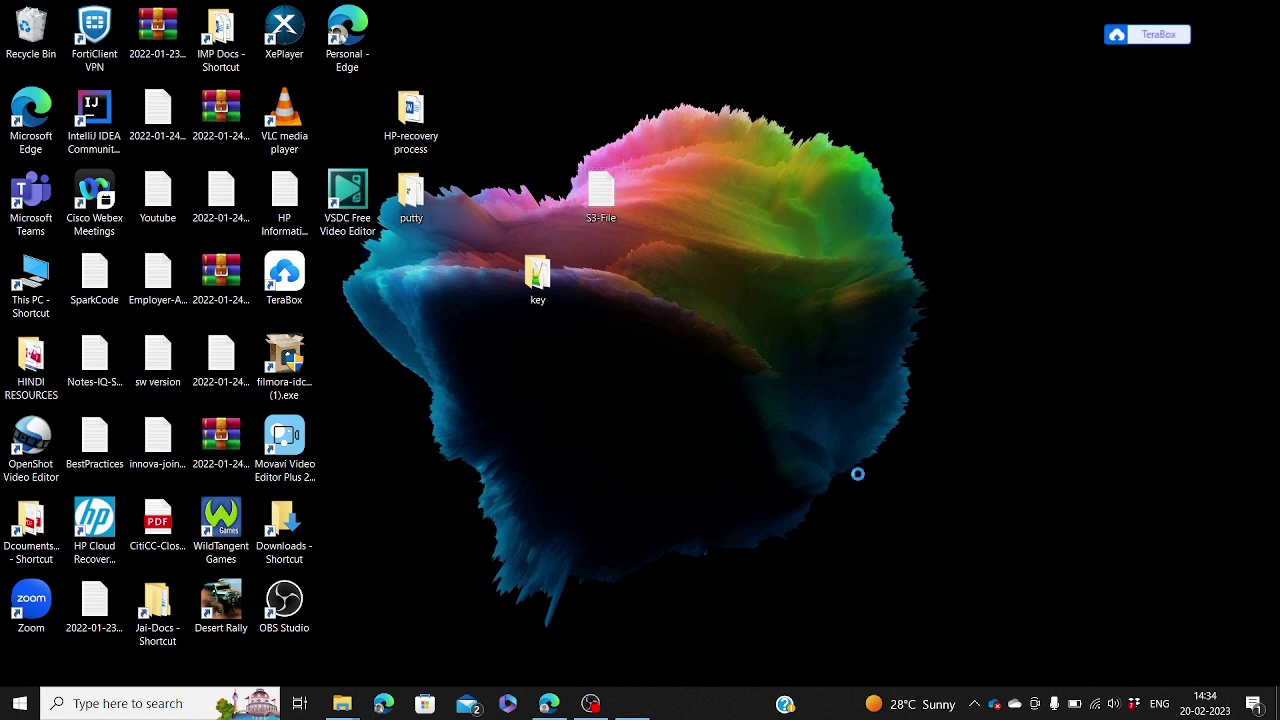
Step: Write "Hello all" and, on a second line, "This is my sample file for S3." in S3-File, save it and close it
key("Return")
type("Hel")
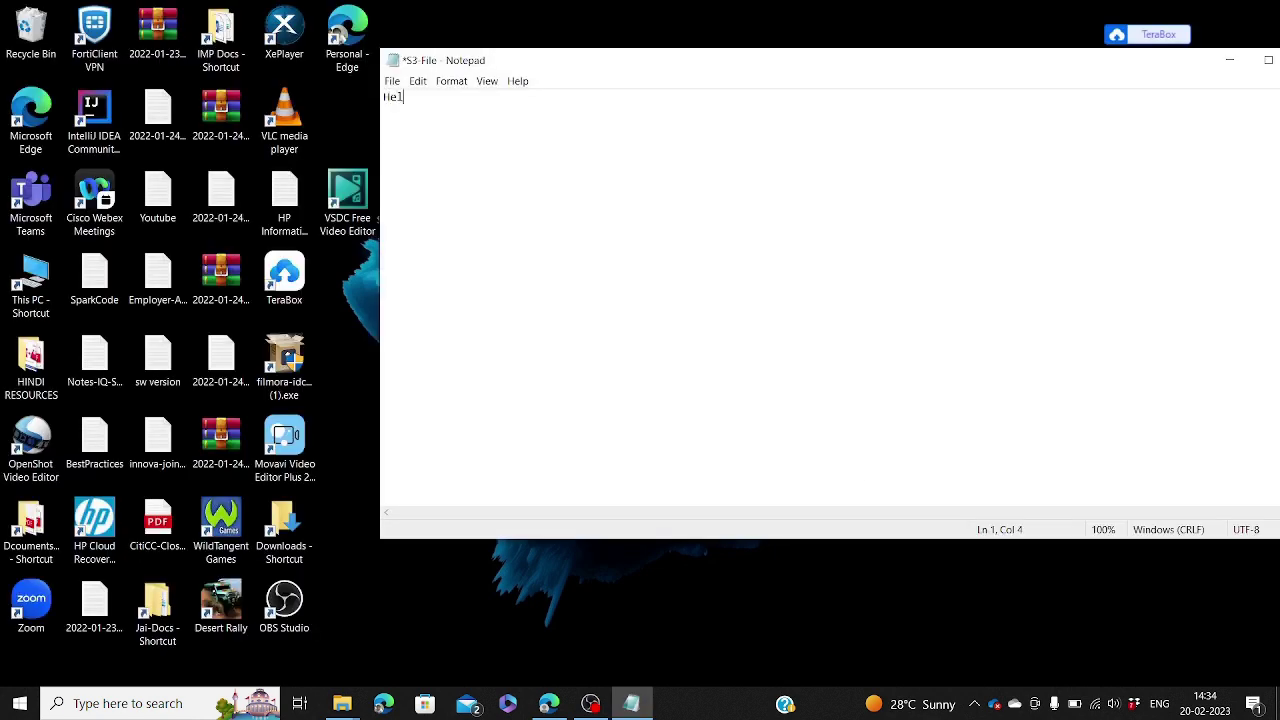
type("lo all ")
type("Th")
type("is my ")
type("samp")
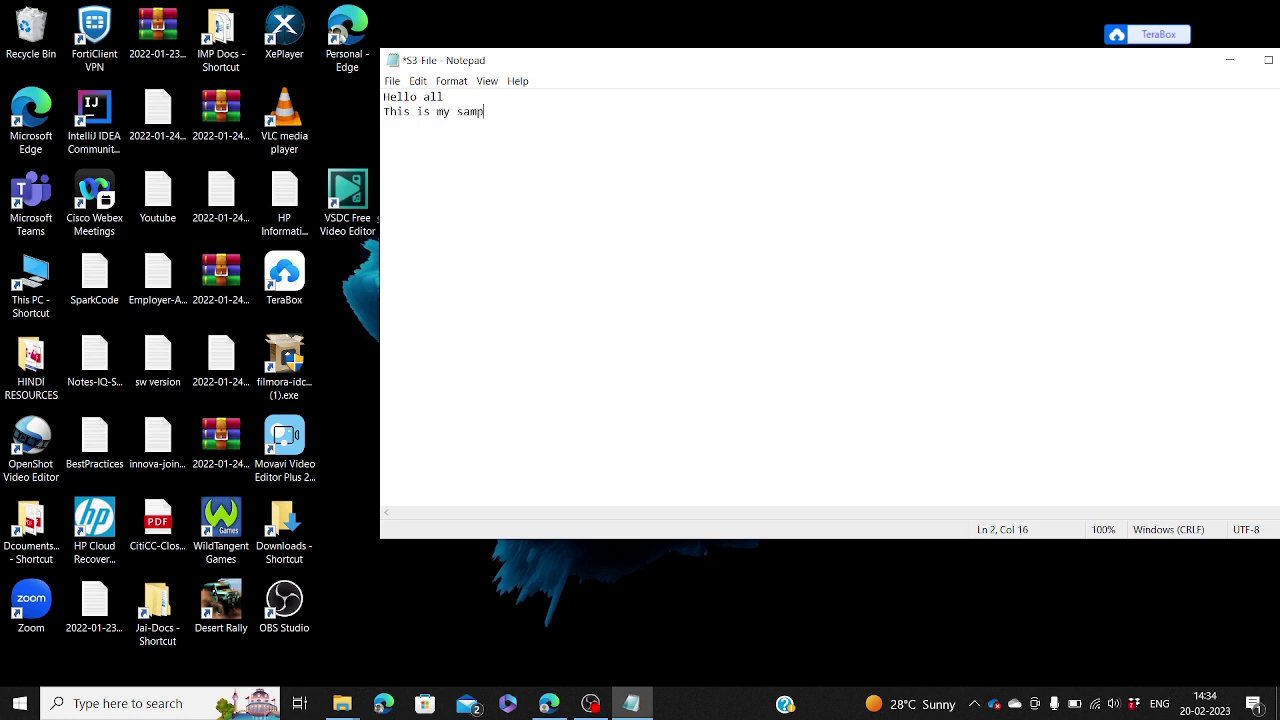
type("le file for S3.")
key("ctrl+s")
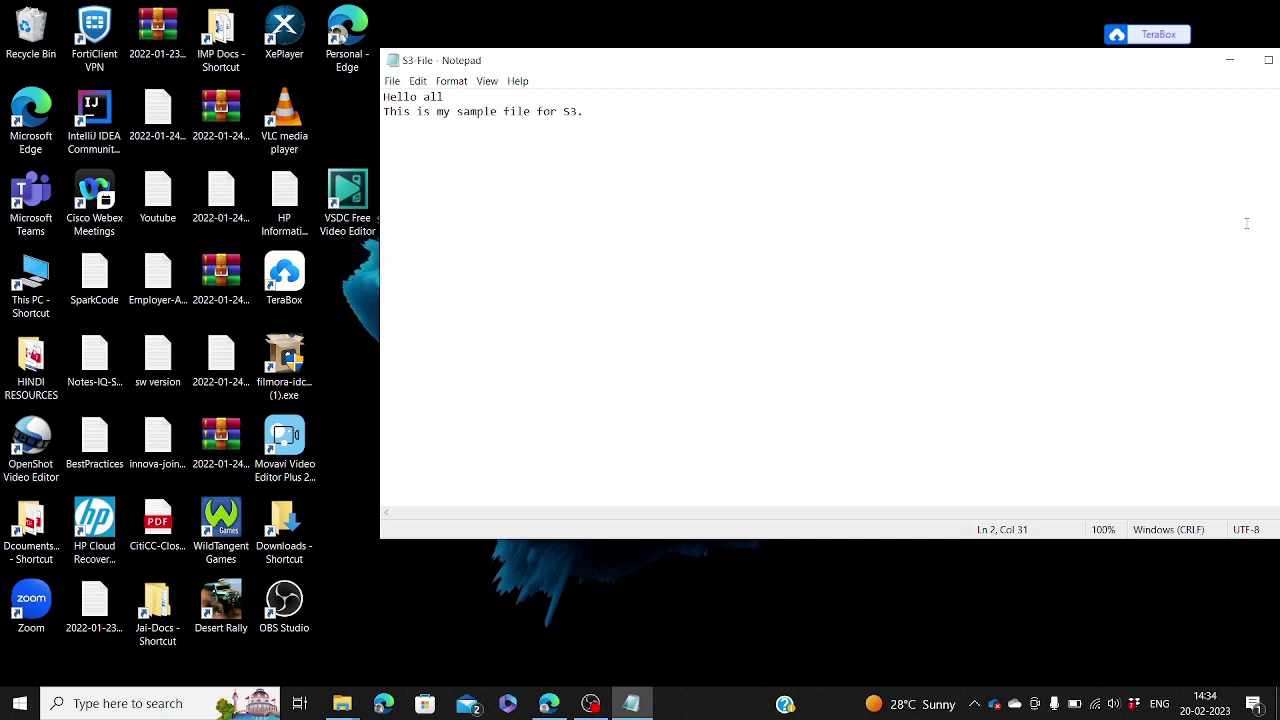
double_click(1121, 55)
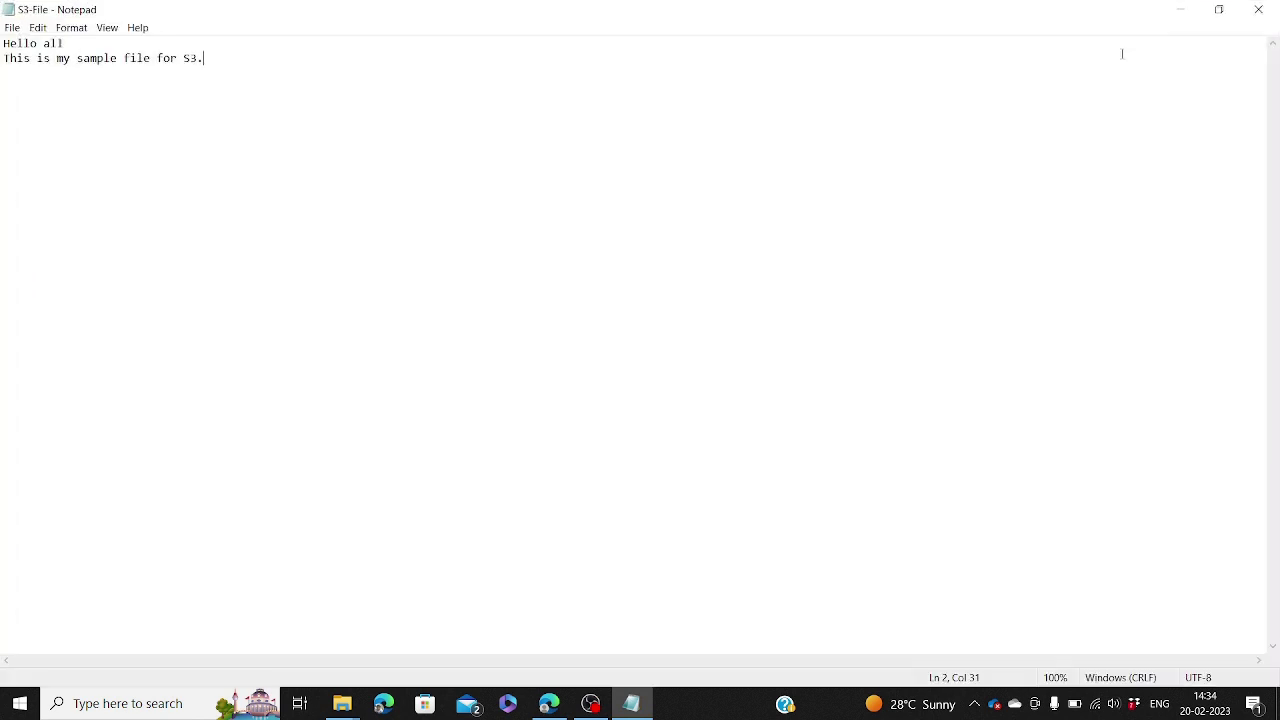
left_click(1257, 12)
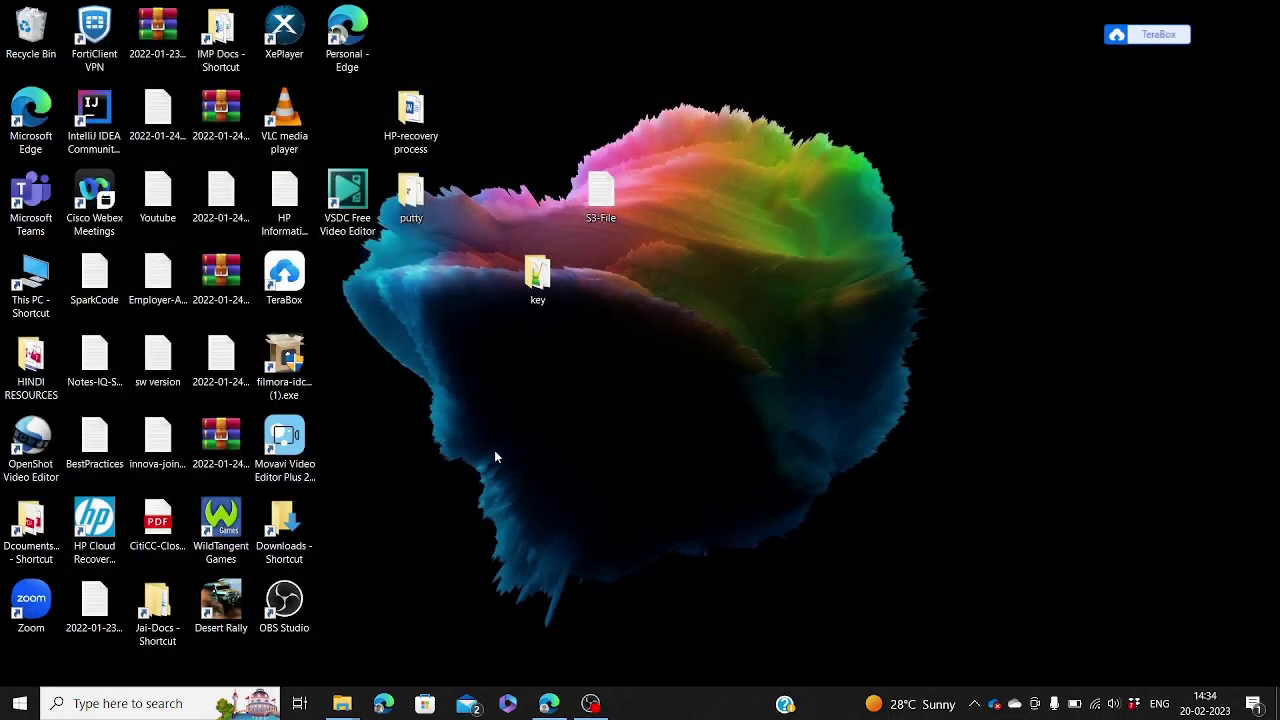
Step: Return to the S3 upload page in Edge and add S3-File from the Desktop to the files for upload
left_click(545, 706)
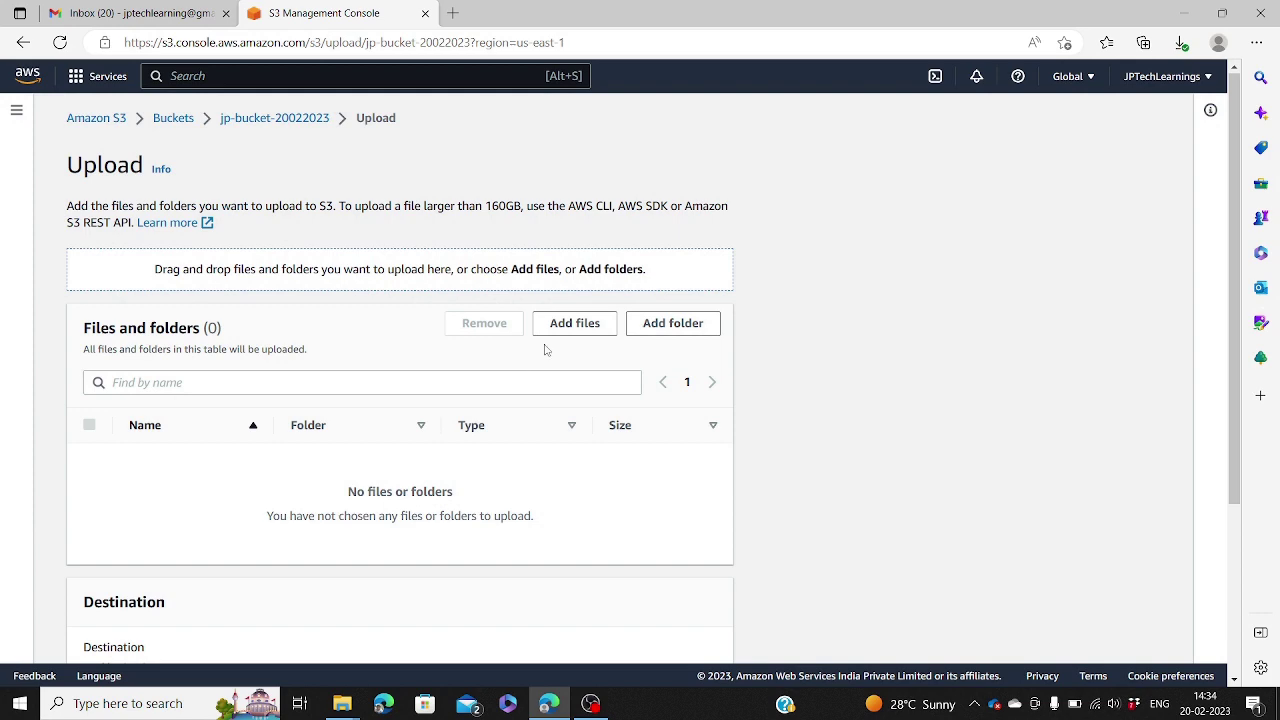
left_click(571, 327)
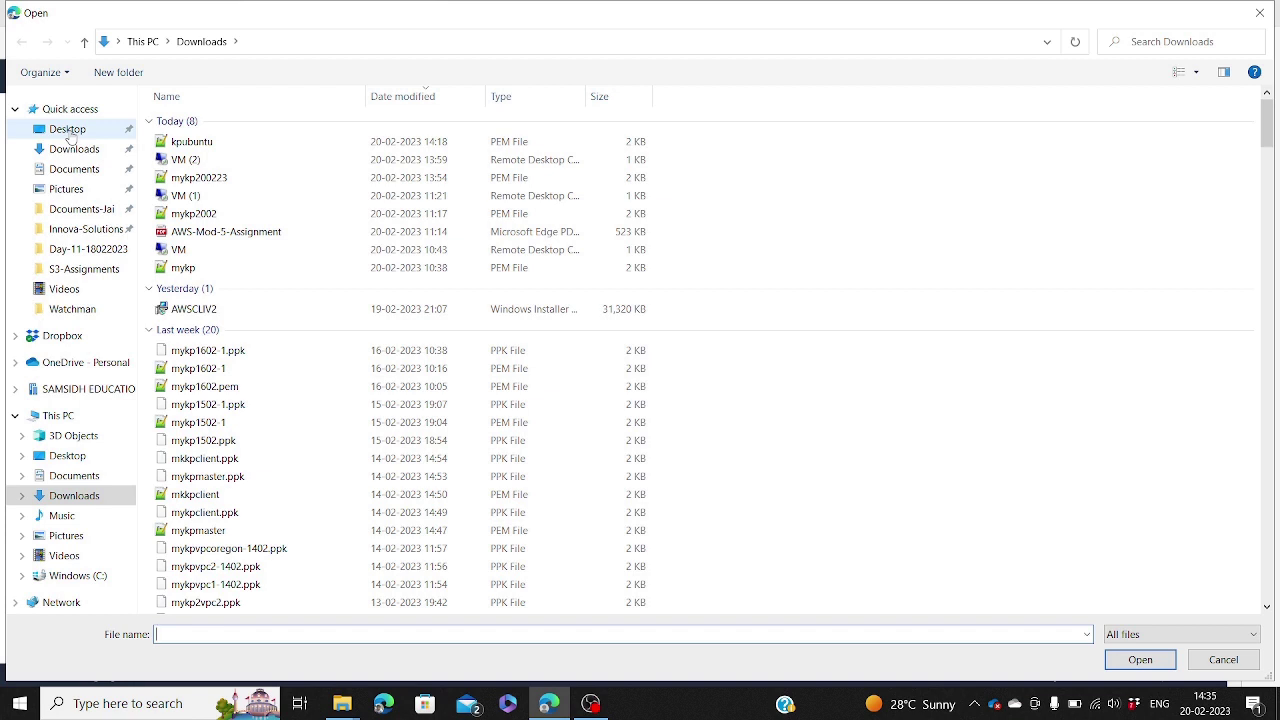
left_click(71, 137)
left_click(223, 145)
key("s")
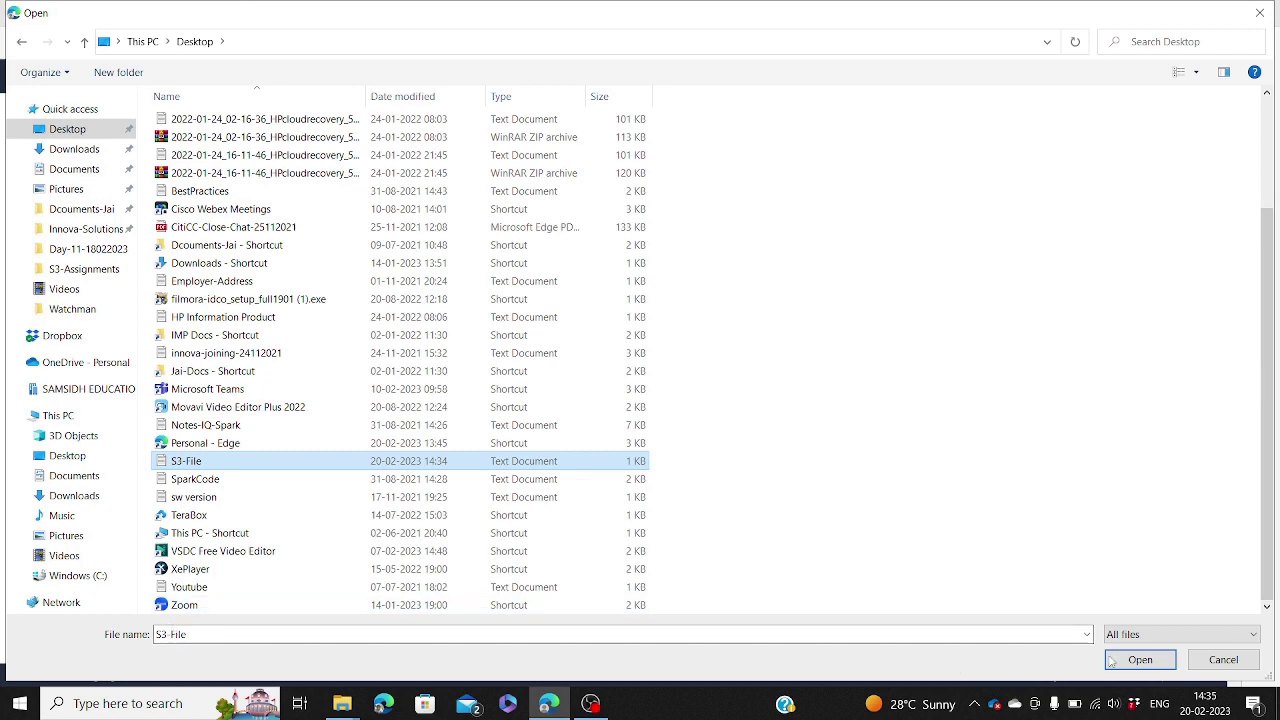
left_click(1139, 662)
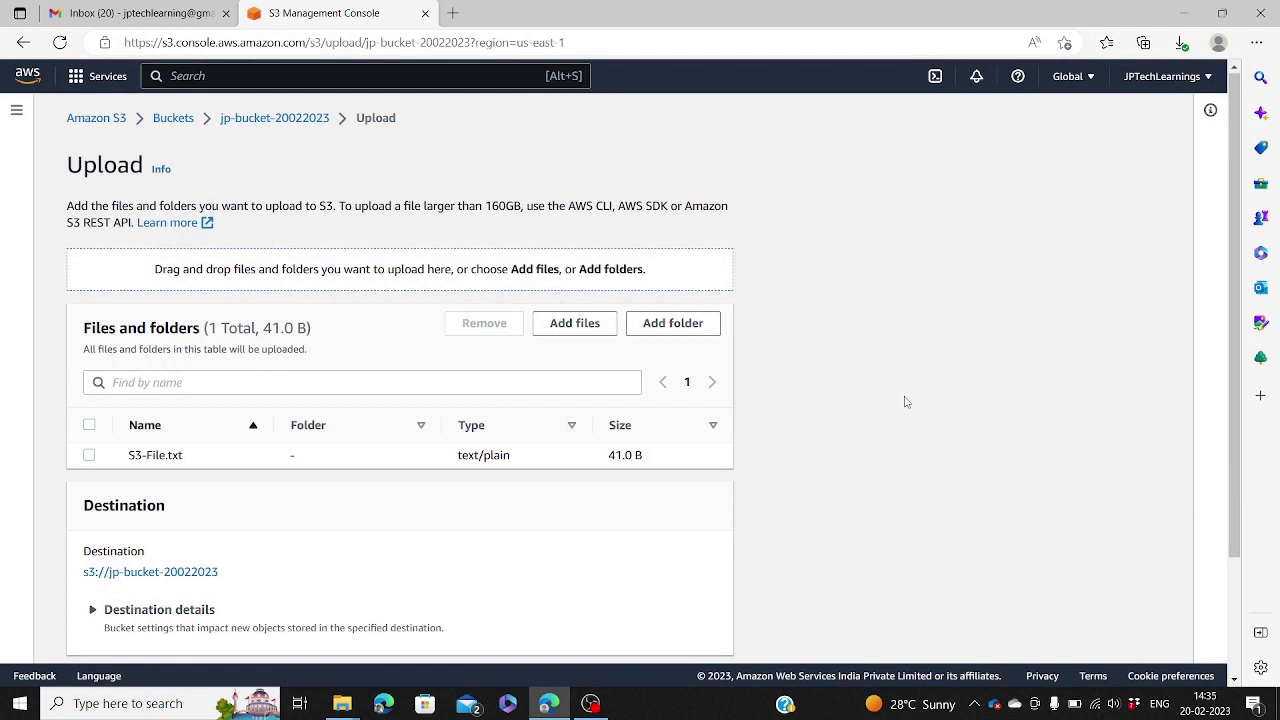
Step: Upload S3-File.txt to jp-bucket-20022023 and close the upload status page
scroll(906, 402, "down", 2)
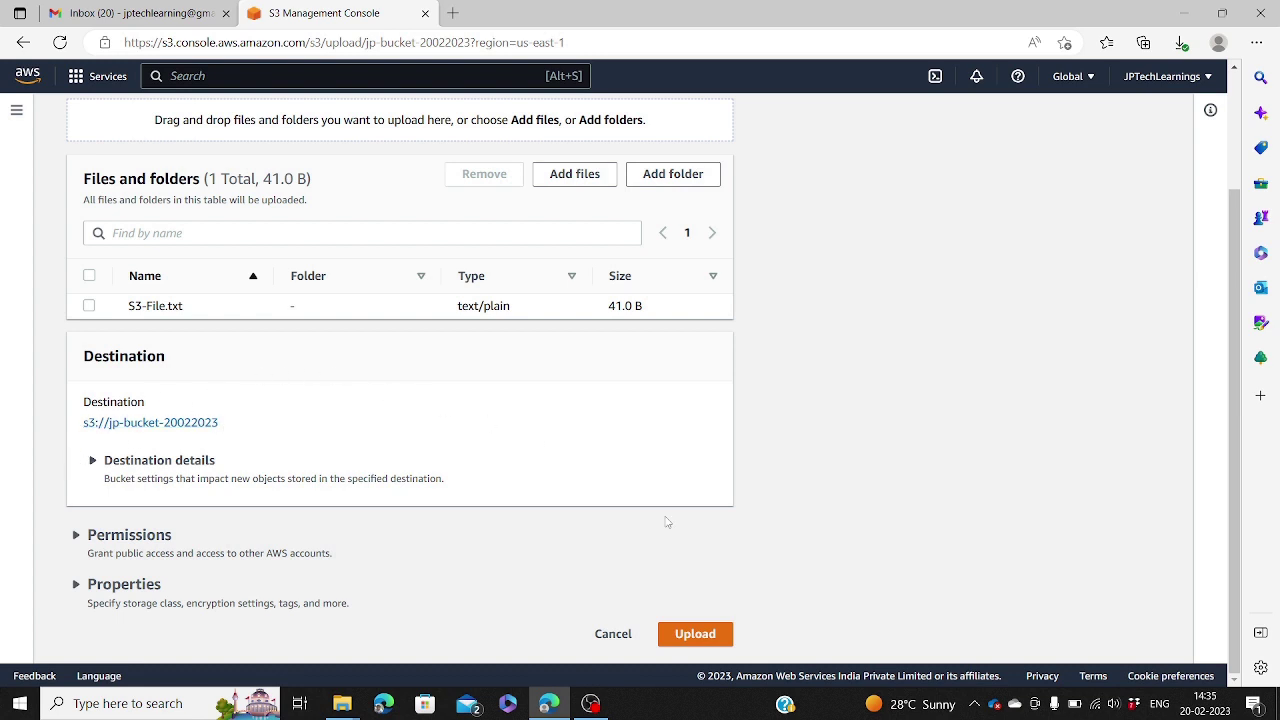
left_click(681, 636)
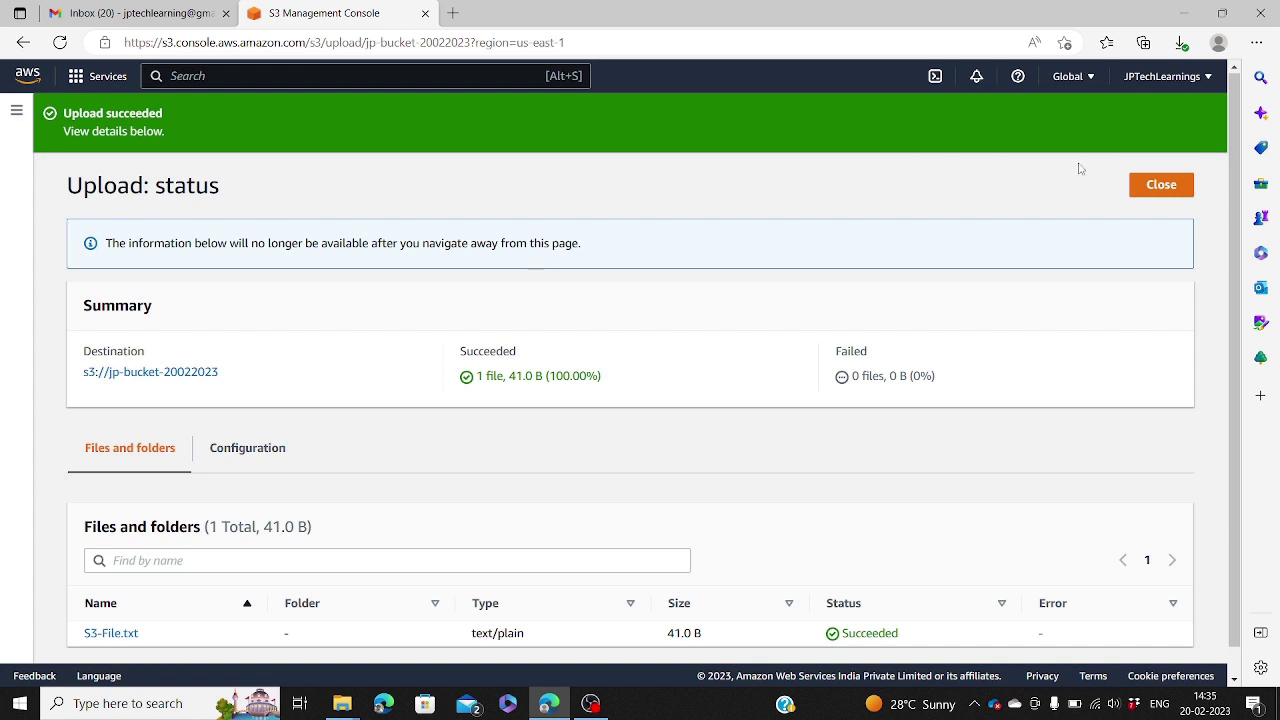
left_click(1147, 194)
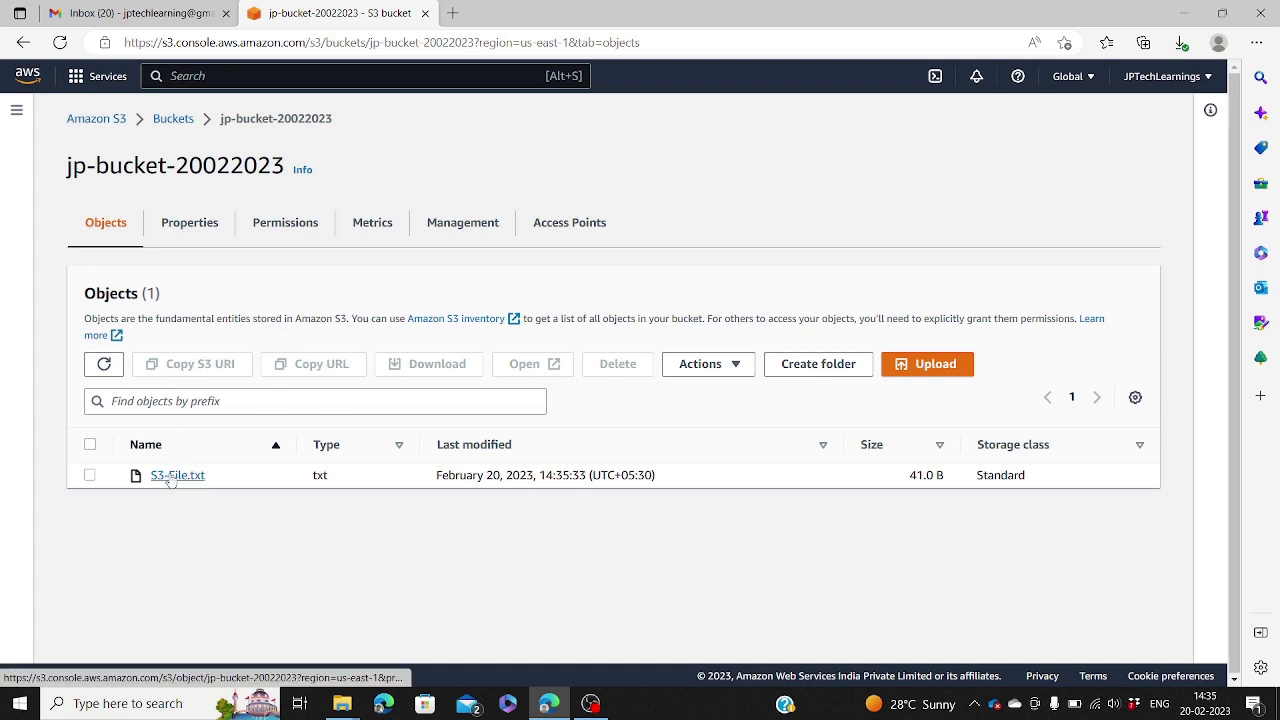
Step: Copy the object URL of S3-File.txt from its details and open it in a new browser tab
left_click(171, 476)
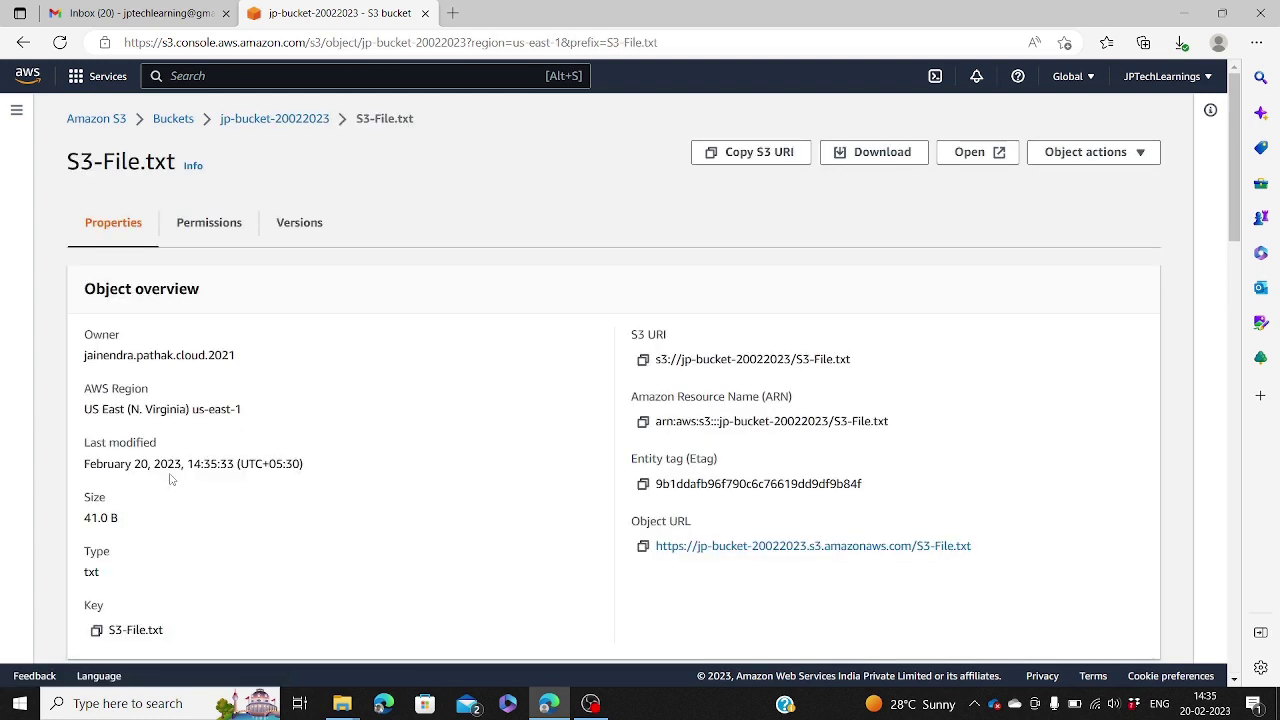
left_click(643, 547)
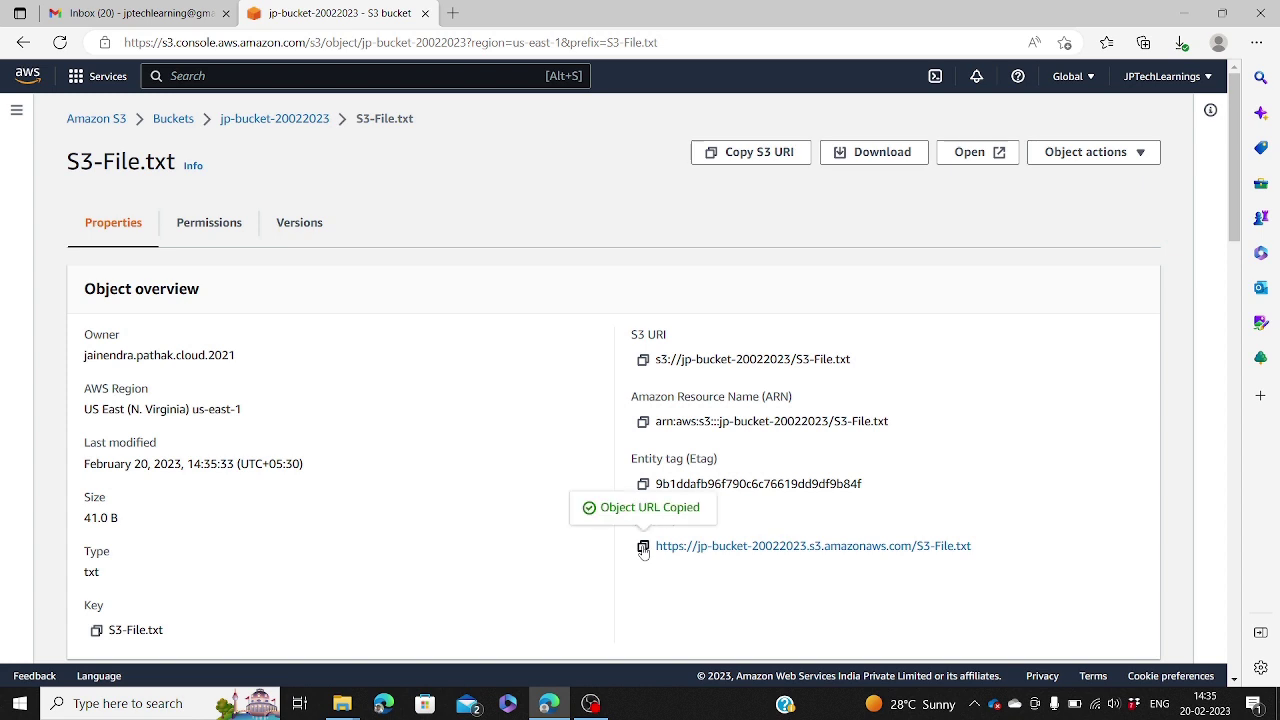
left_click(453, 13)
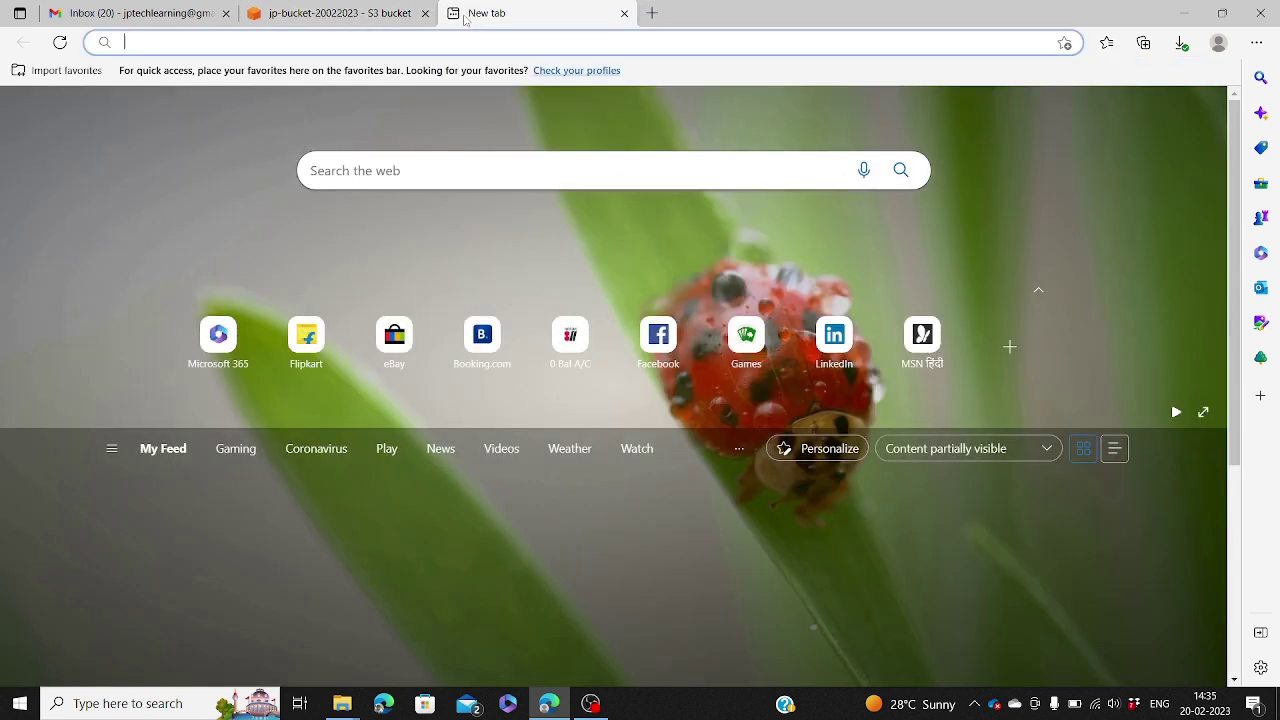
key("ctrl+v")
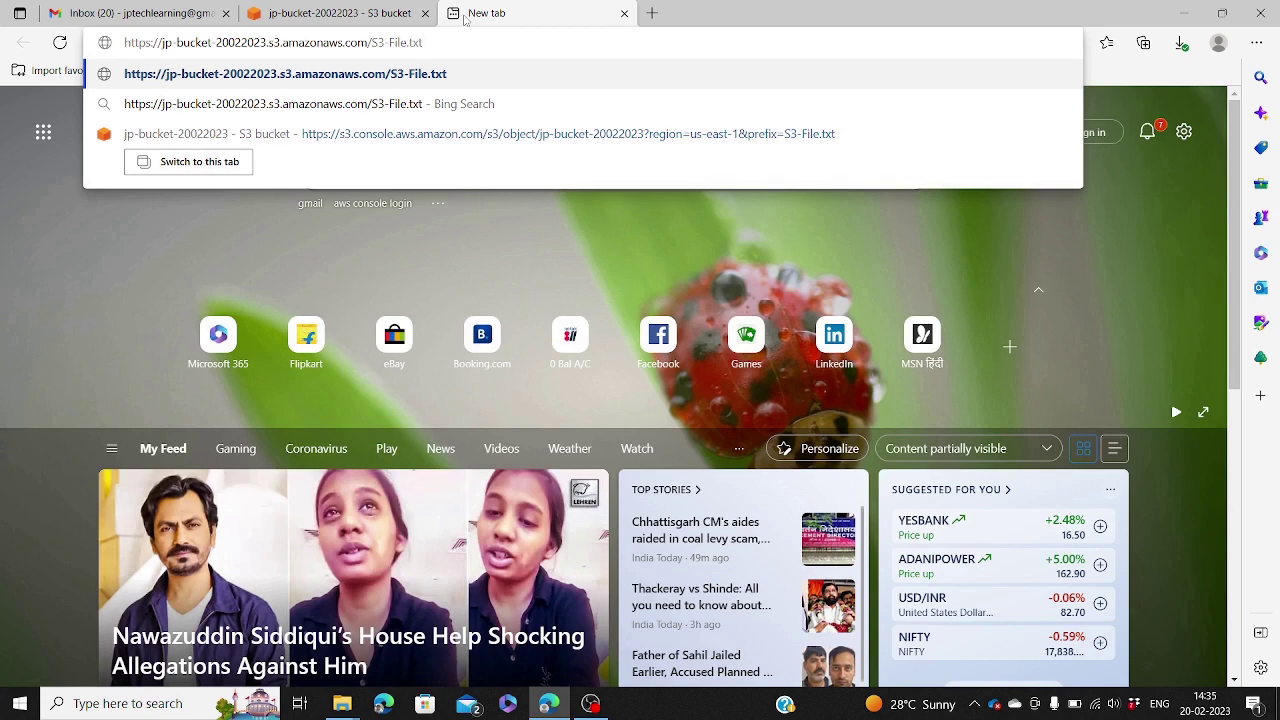
key("Return")
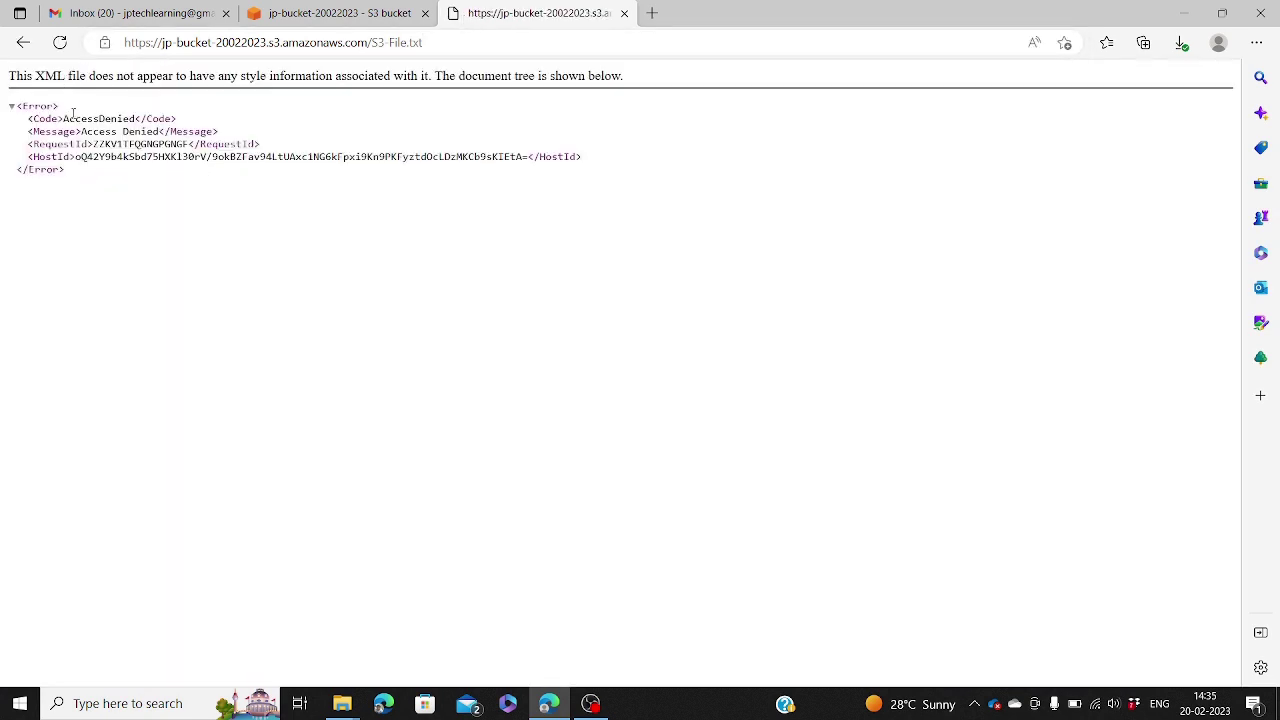
Step: Return to the S3 console and turn off Block all public access in jp-bucket-20022023's permissions, entering "confirm" to approve the change
left_click(322, 14)
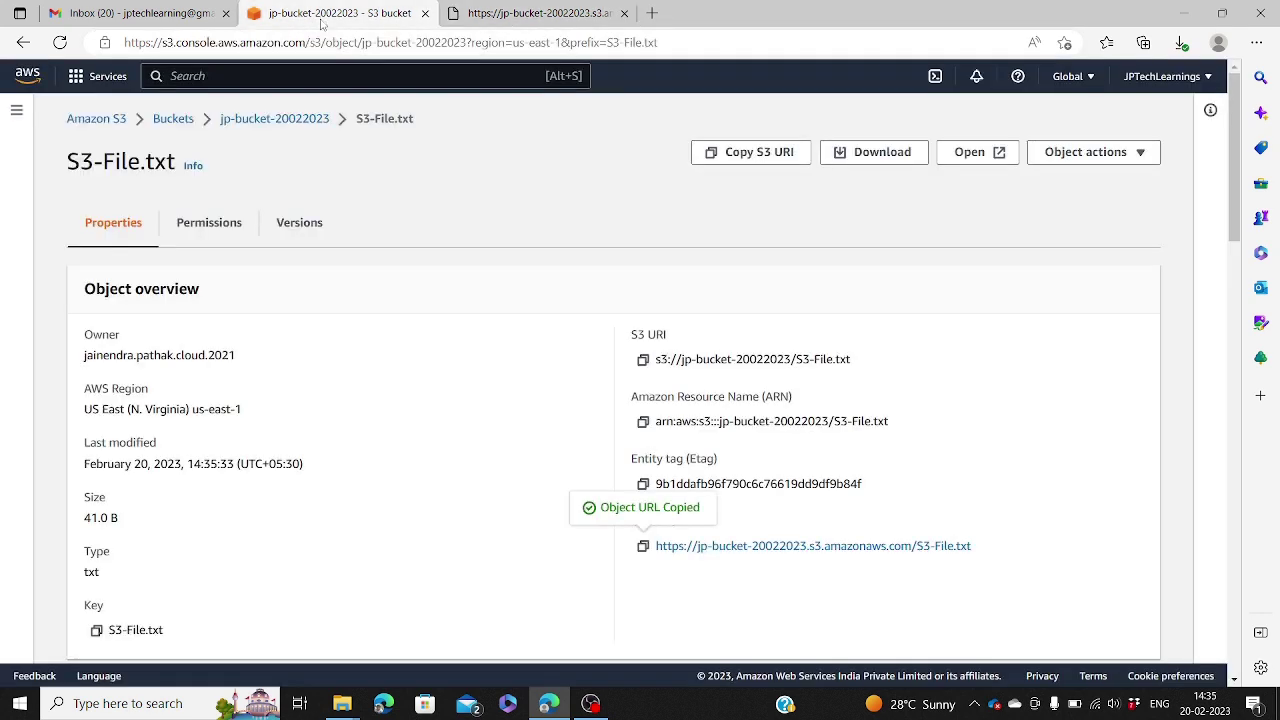
left_click(255, 120)
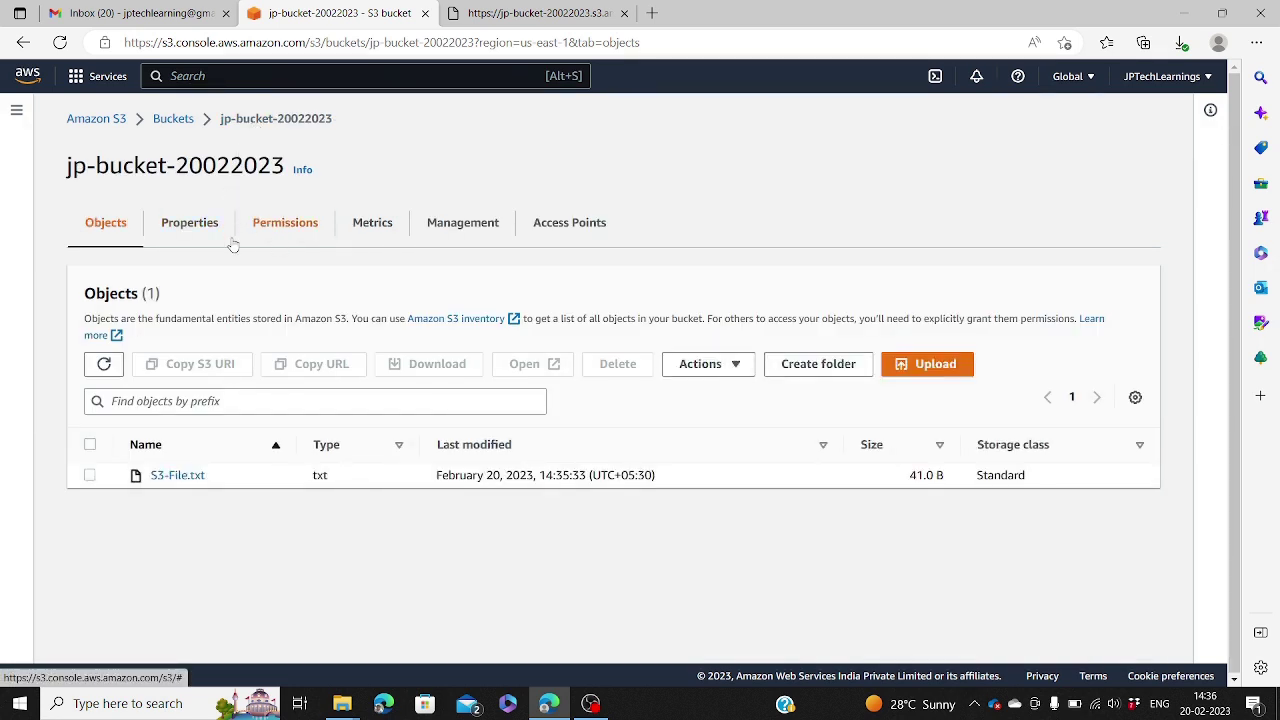
left_click(283, 241)
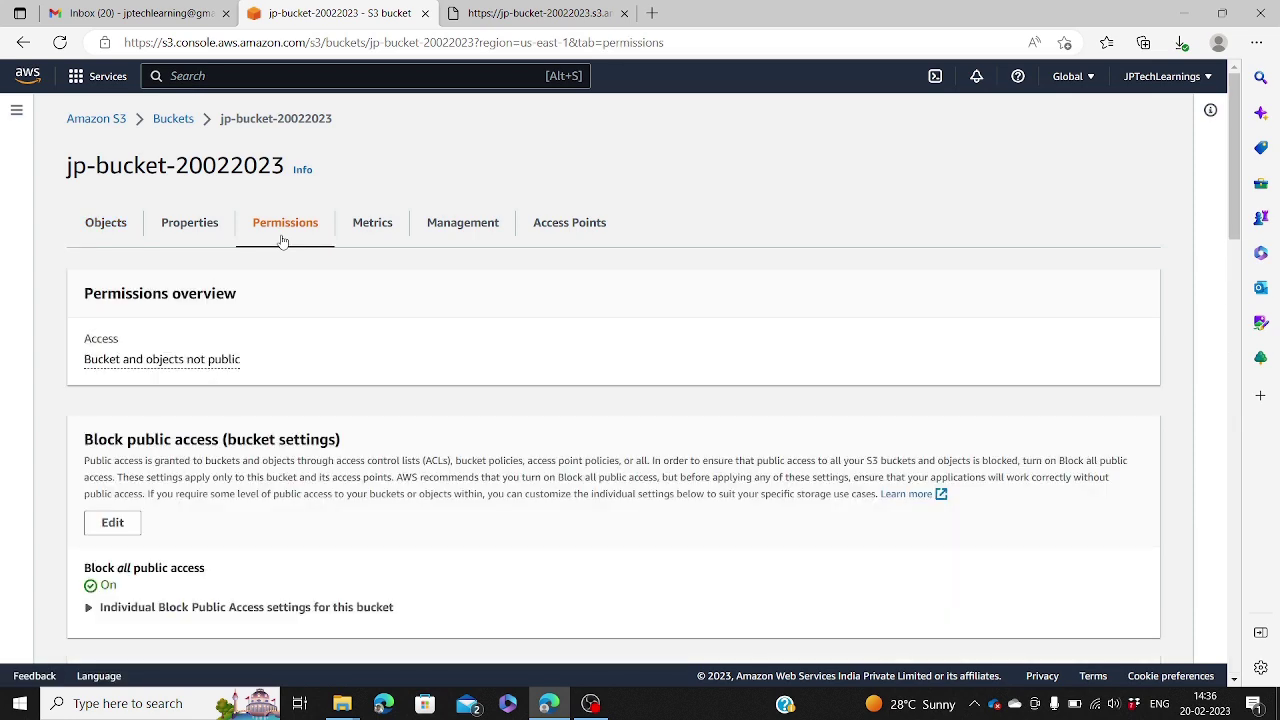
scroll(283, 241, "down", 2)
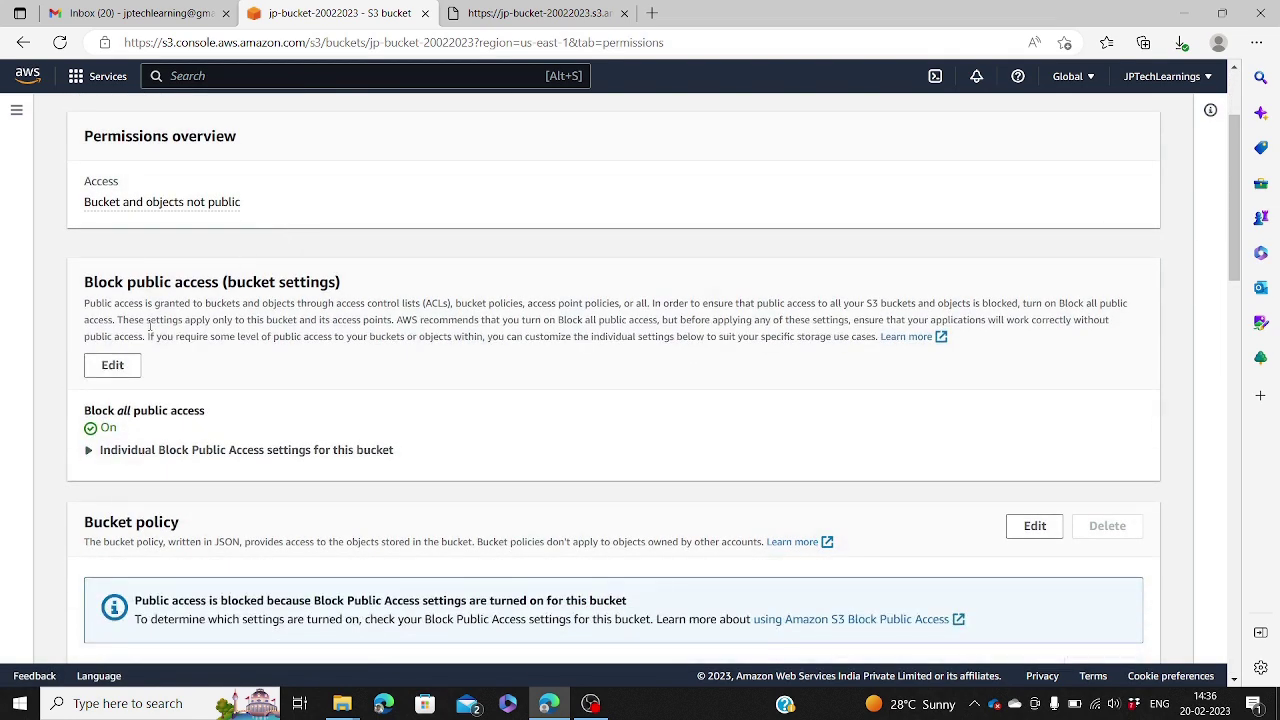
left_click(139, 366)
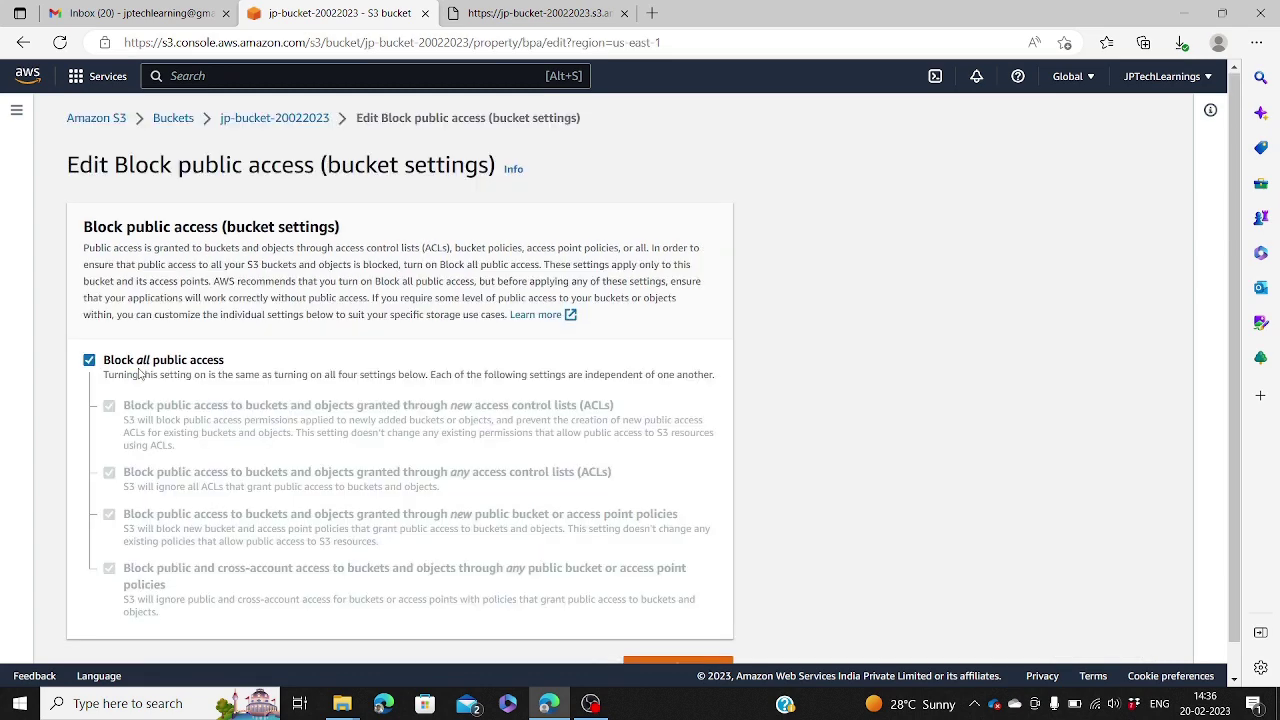
left_click(89, 361)
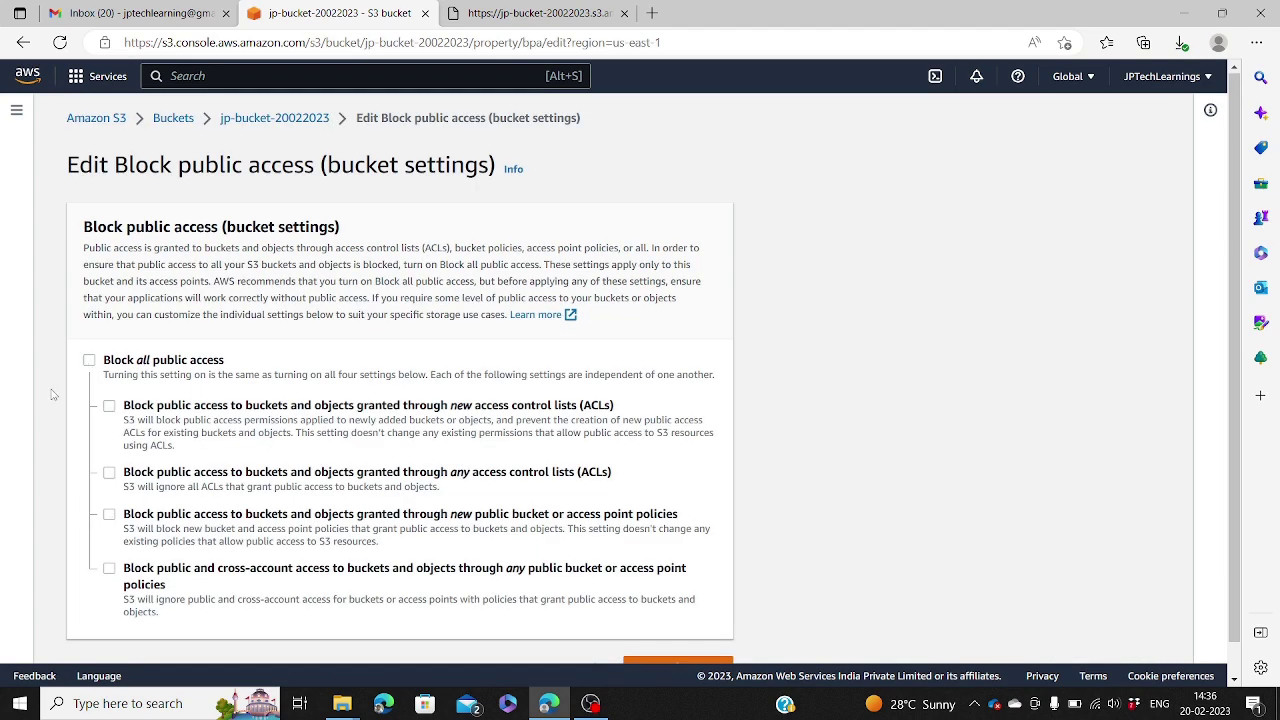
scroll(53, 395, "down", 1)
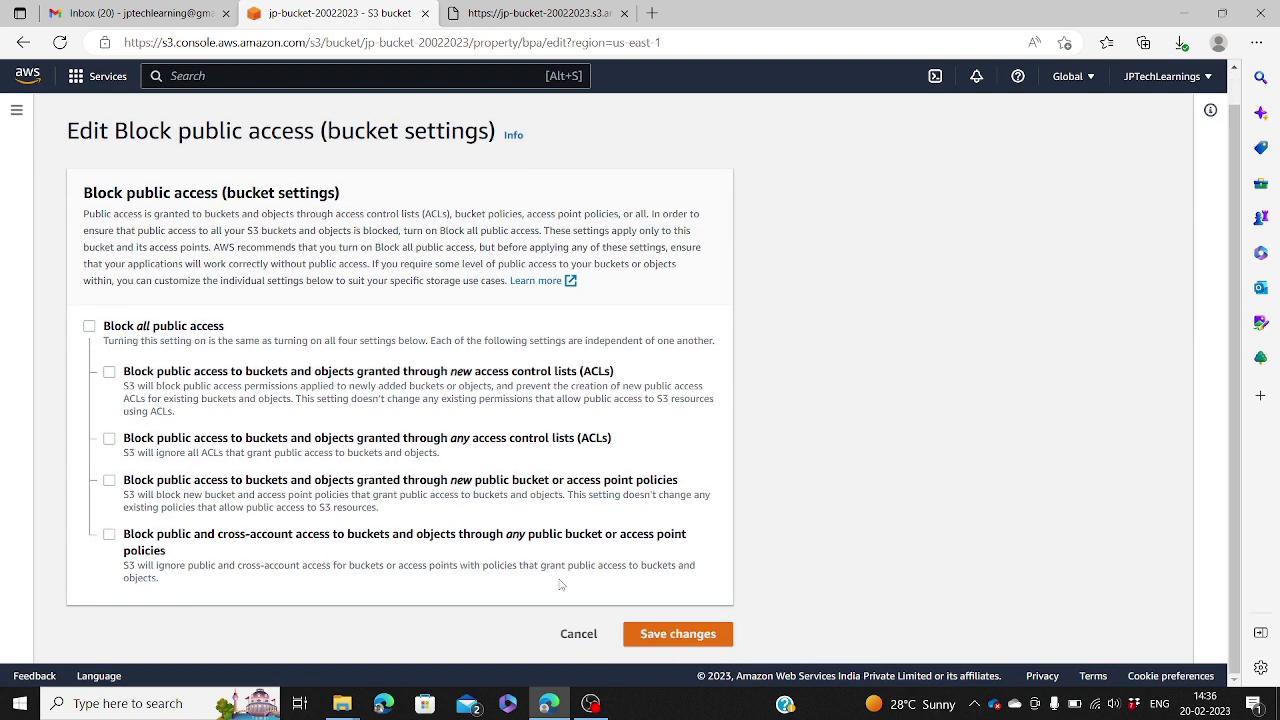
left_click(674, 633)
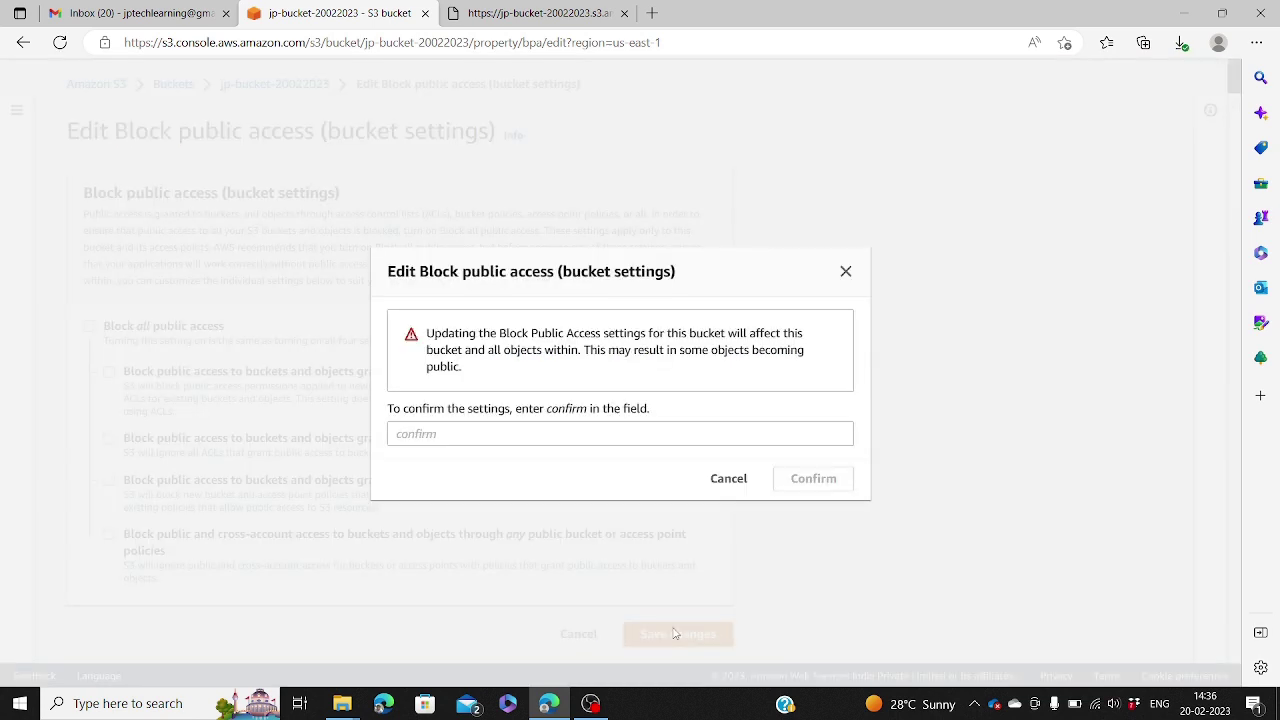
left_click(709, 443)
type("c")
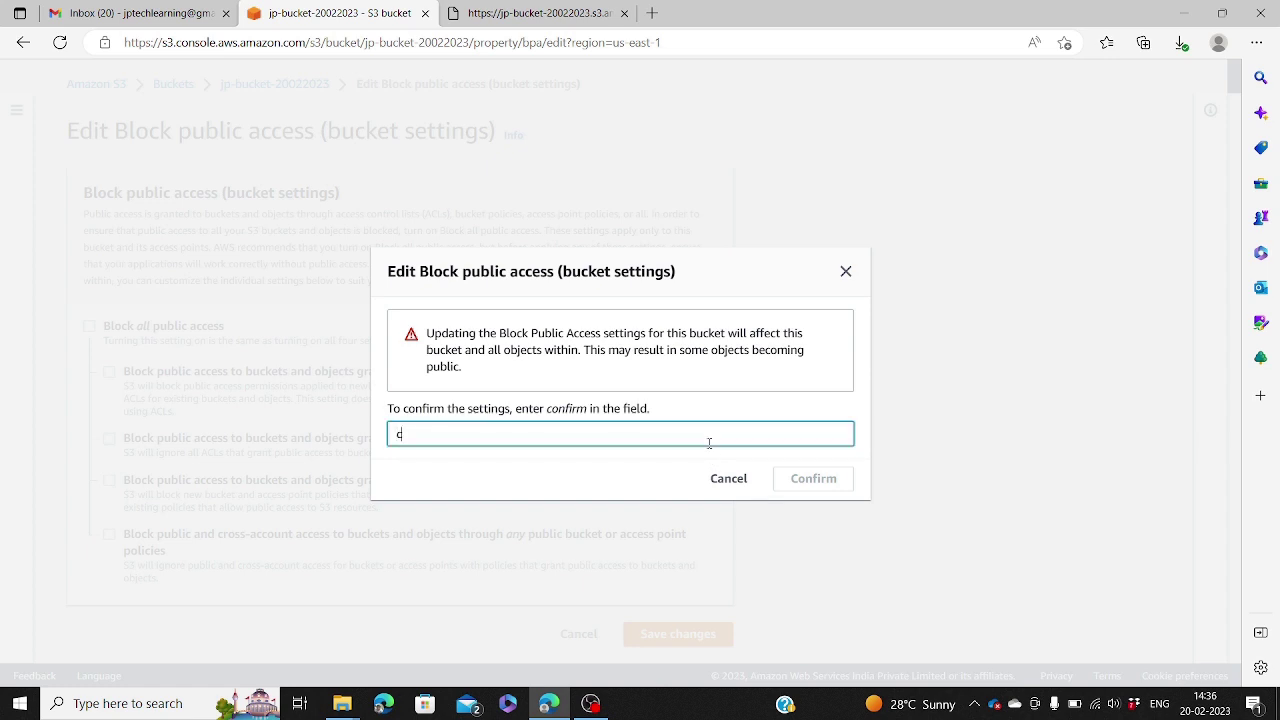
type("onfirm")
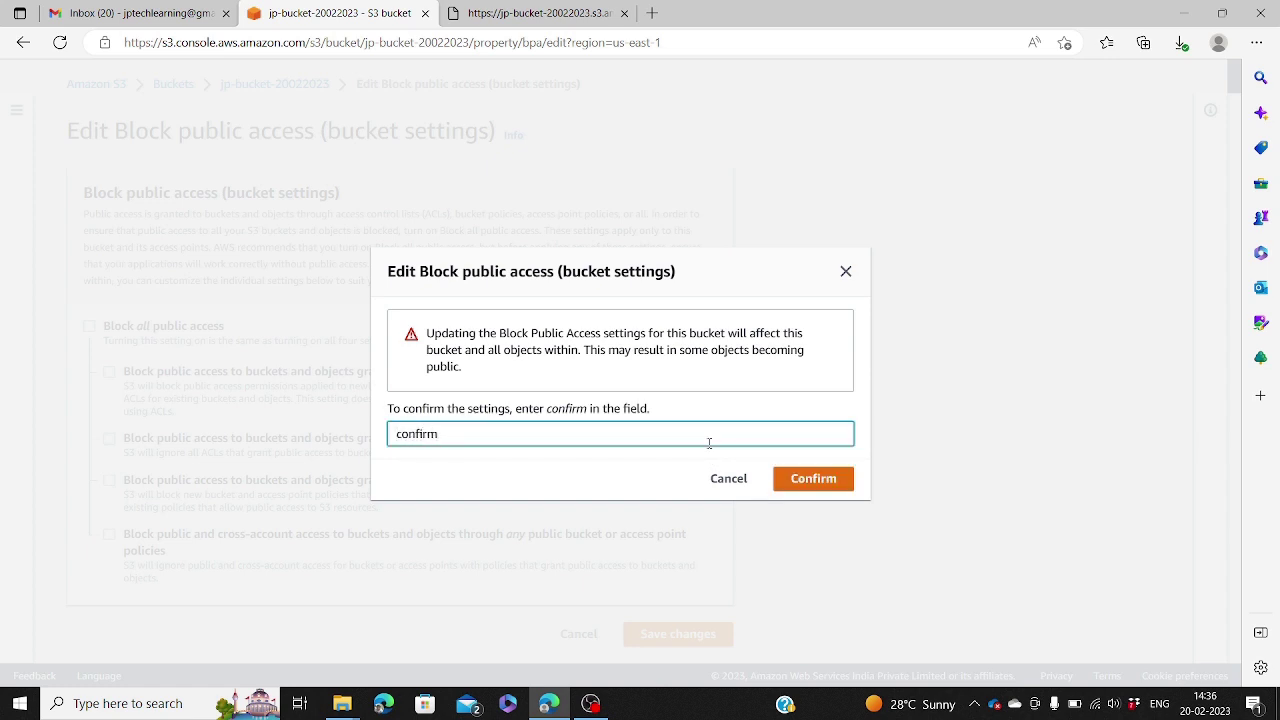
left_click(791, 481)
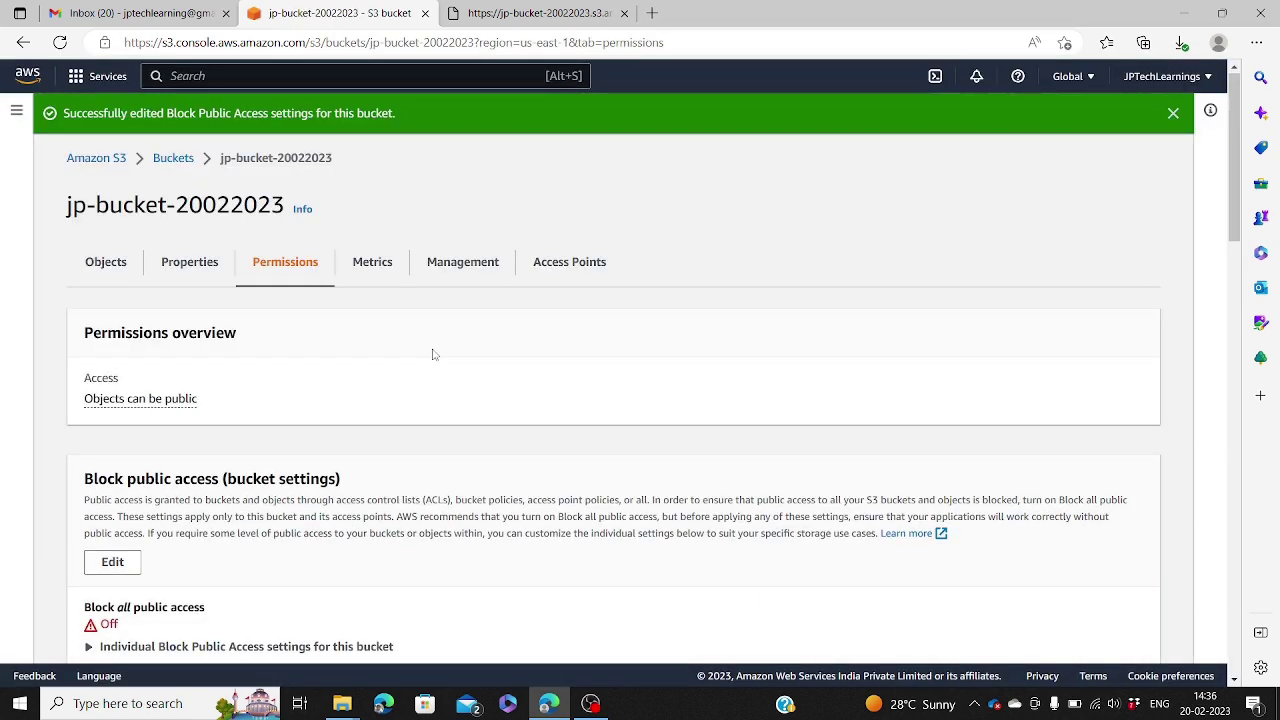
Step: Set the bucket's Object Ownership to ACLs enabled with Bucket owner preferred, acknowledge that ACLs will be restored, and save the changes
scroll(434, 354, "down", 3)
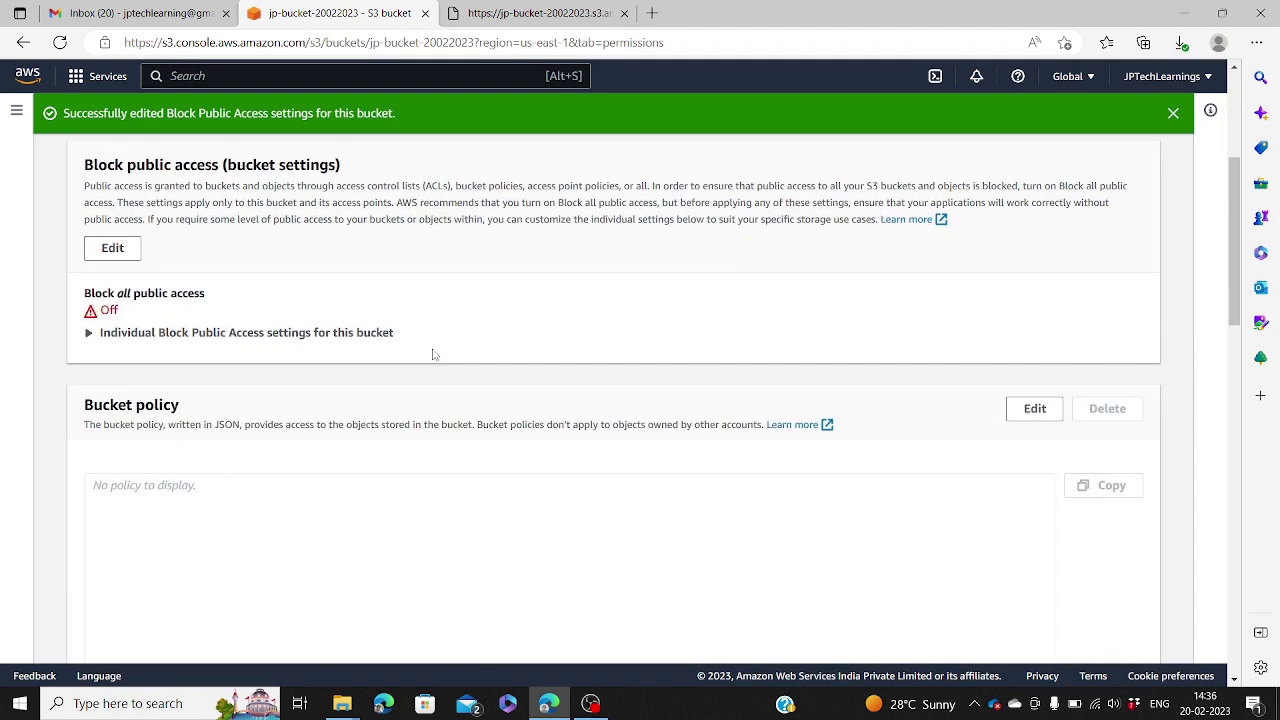
scroll(434, 354, "down", 2)
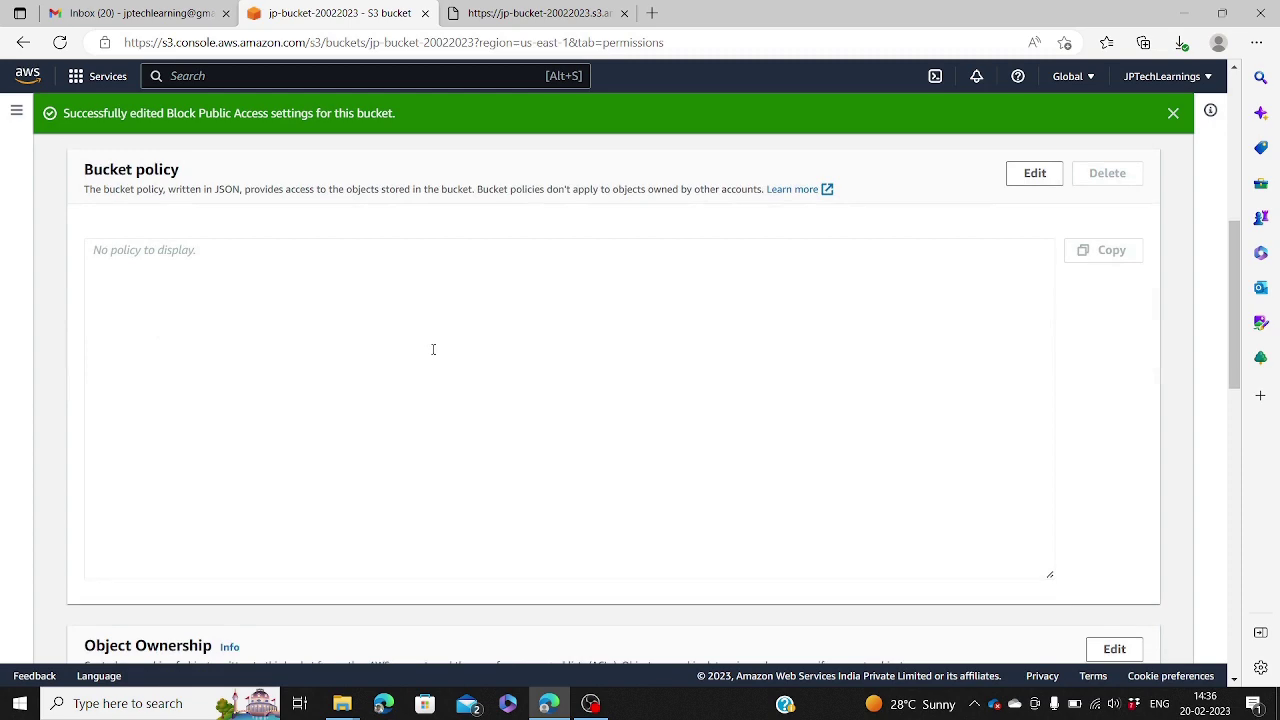
scroll(433, 349, "down", 5)
scroll(434, 355, "up", 1)
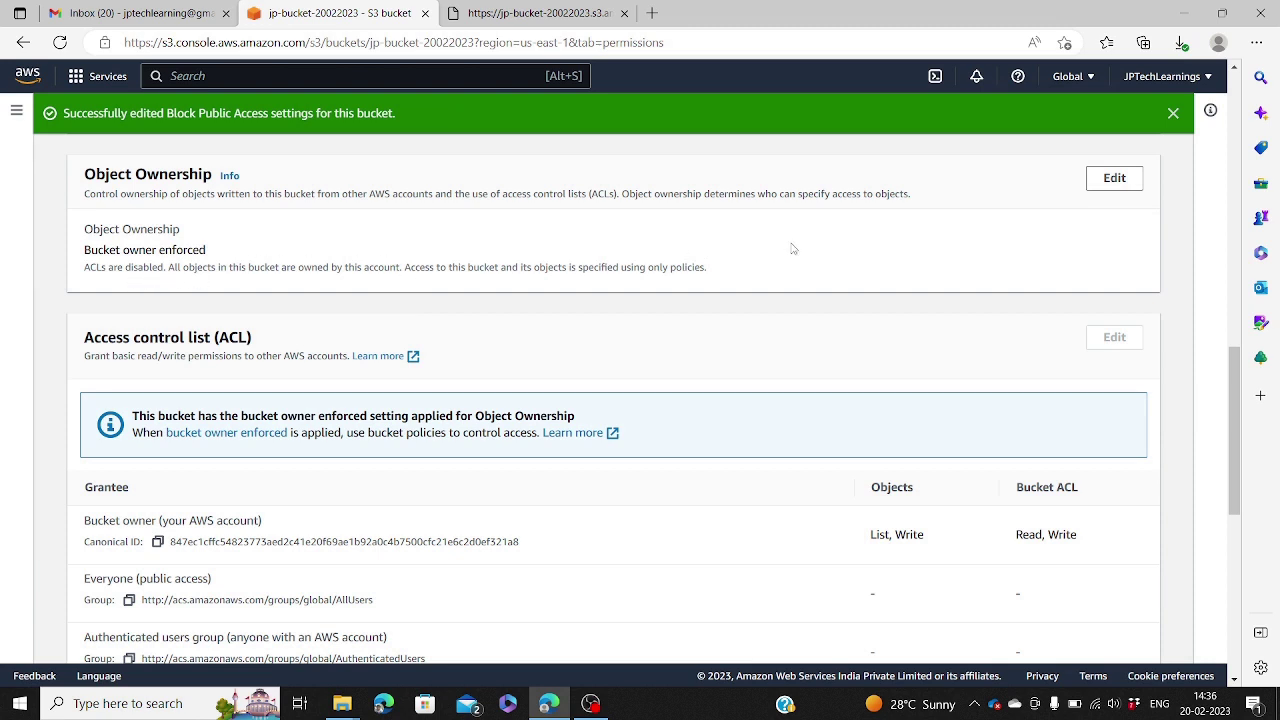
left_click(1117, 181)
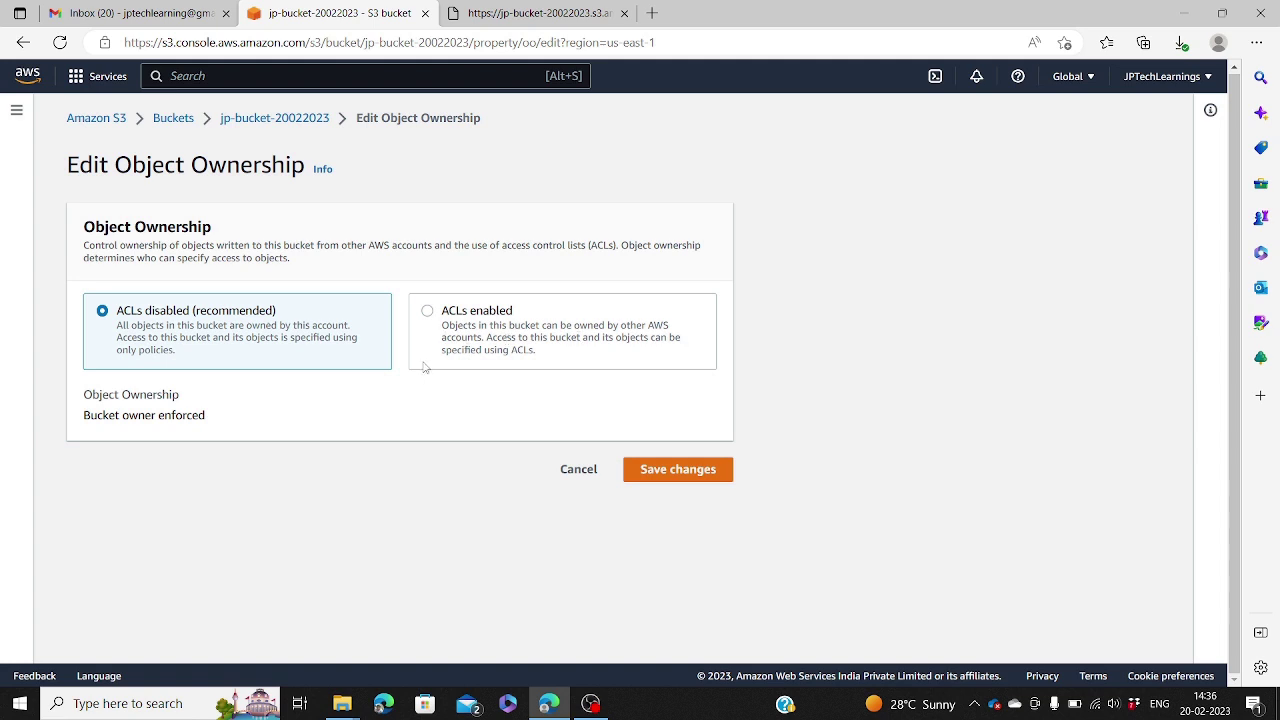
left_click(430, 312)
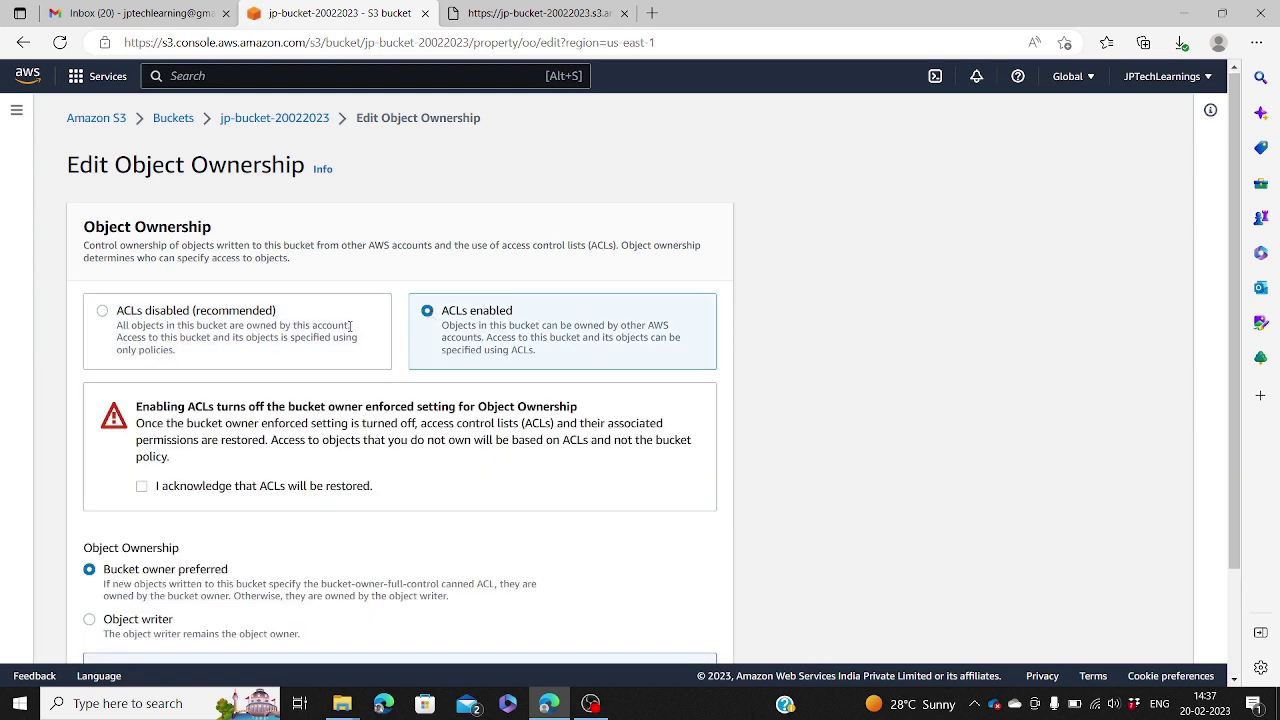
left_click(141, 488)
scroll(930, 472, "down", 3)
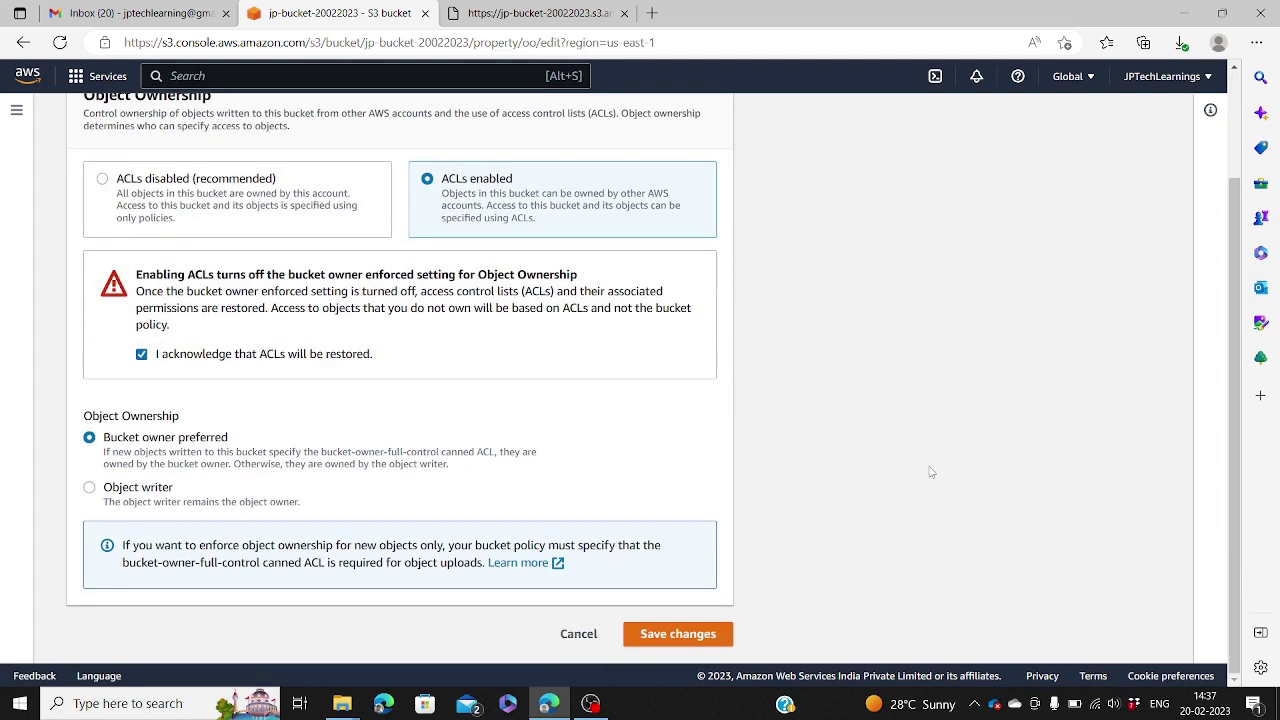
left_click(687, 645)
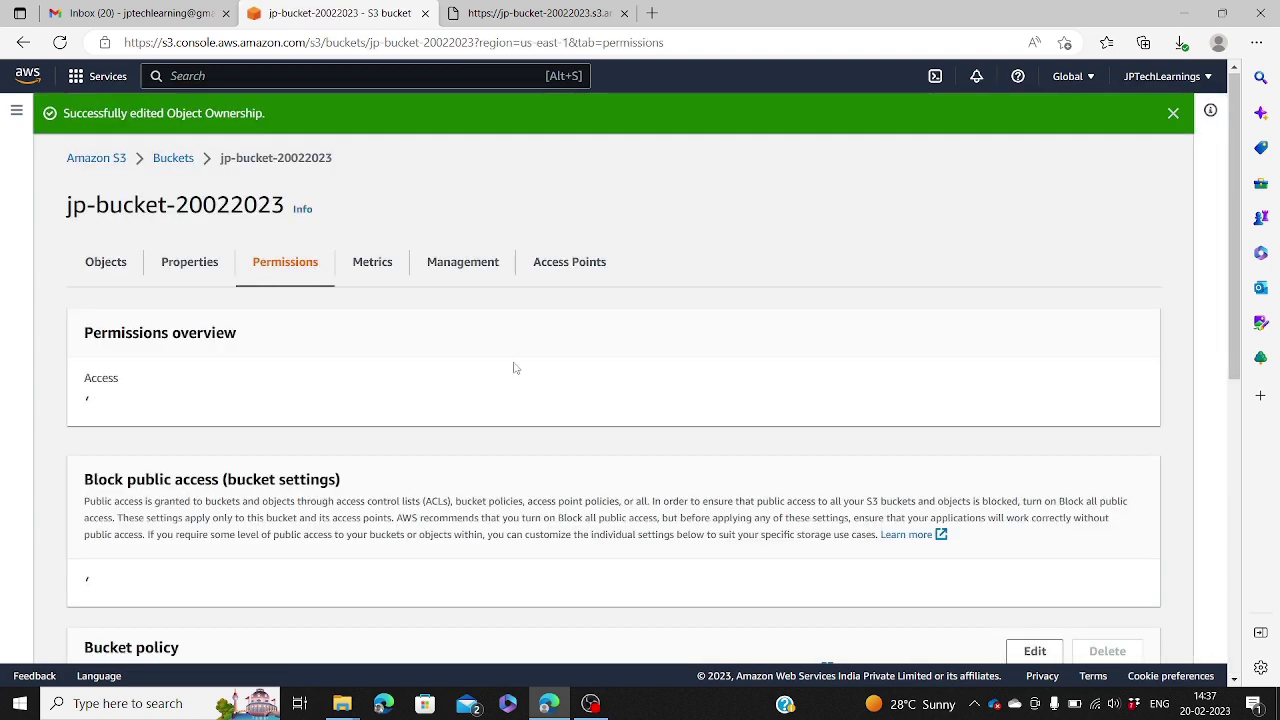
Step: Look over the bucket's properties and reload the S3-File.txt object URL in its browser tab
left_click(178, 262)
scroll(178, 262, "down", 2)
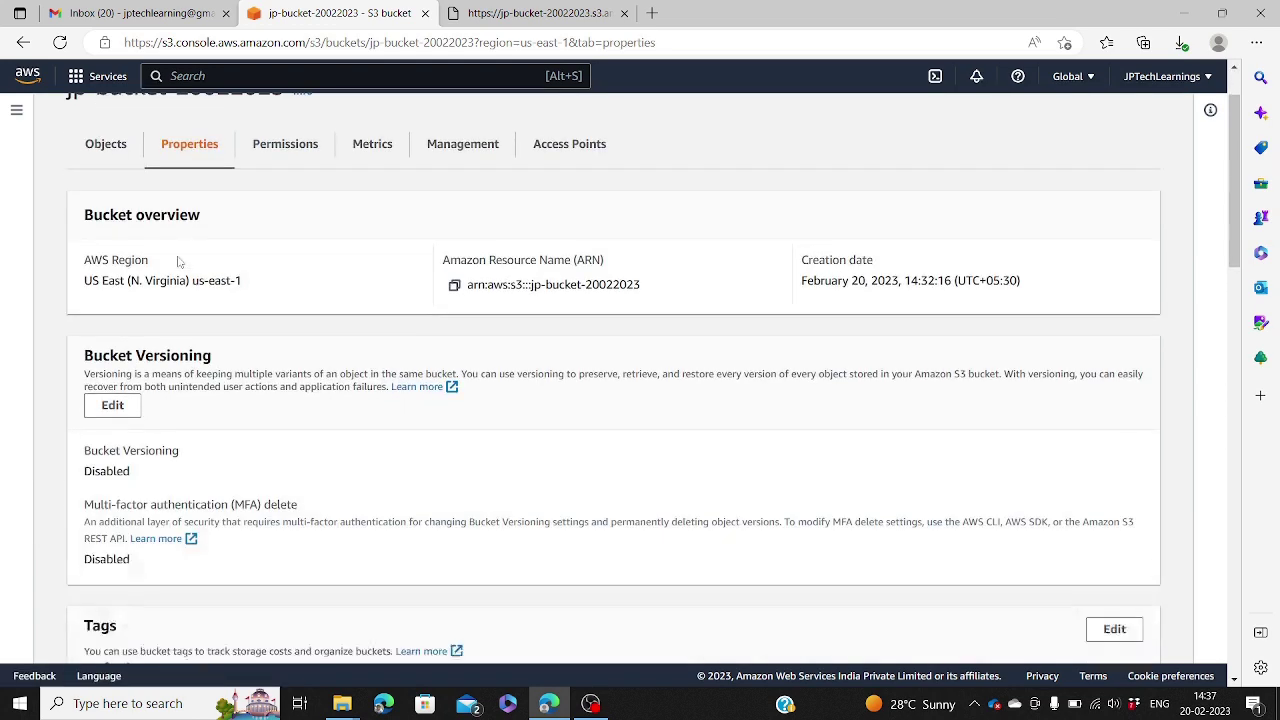
scroll(178, 262, "up", 2)
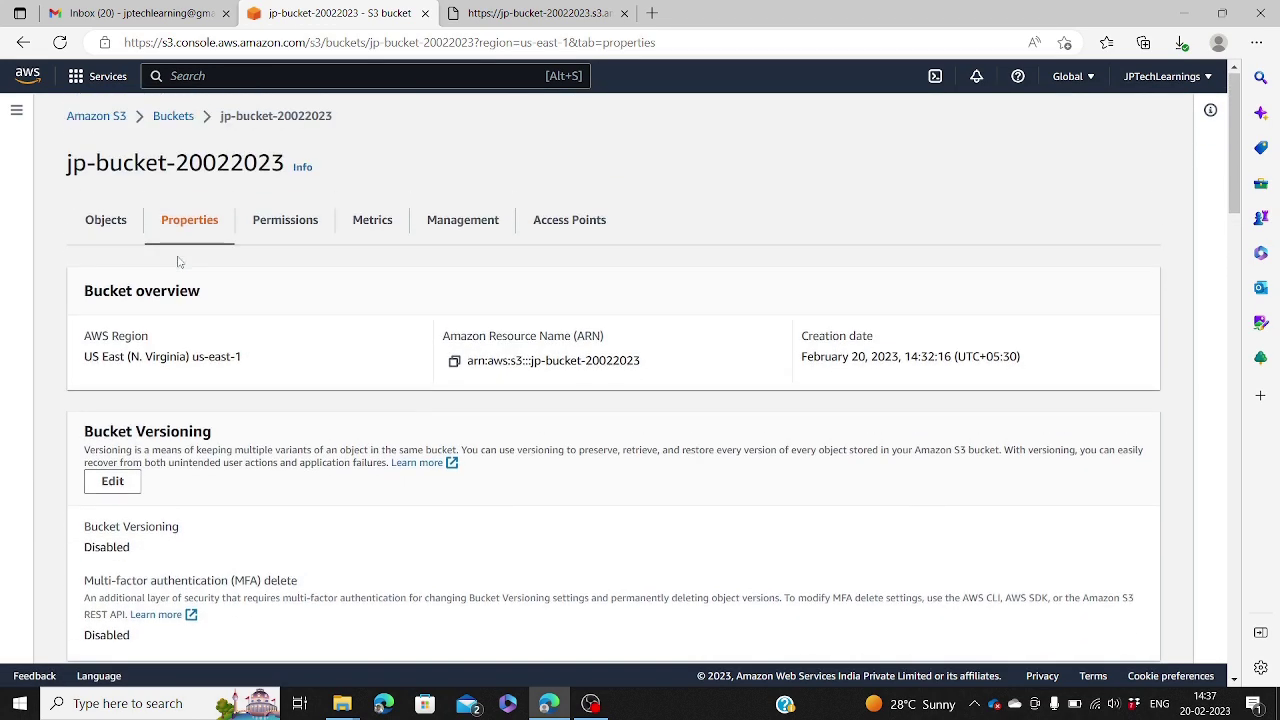
left_click(498, 14)
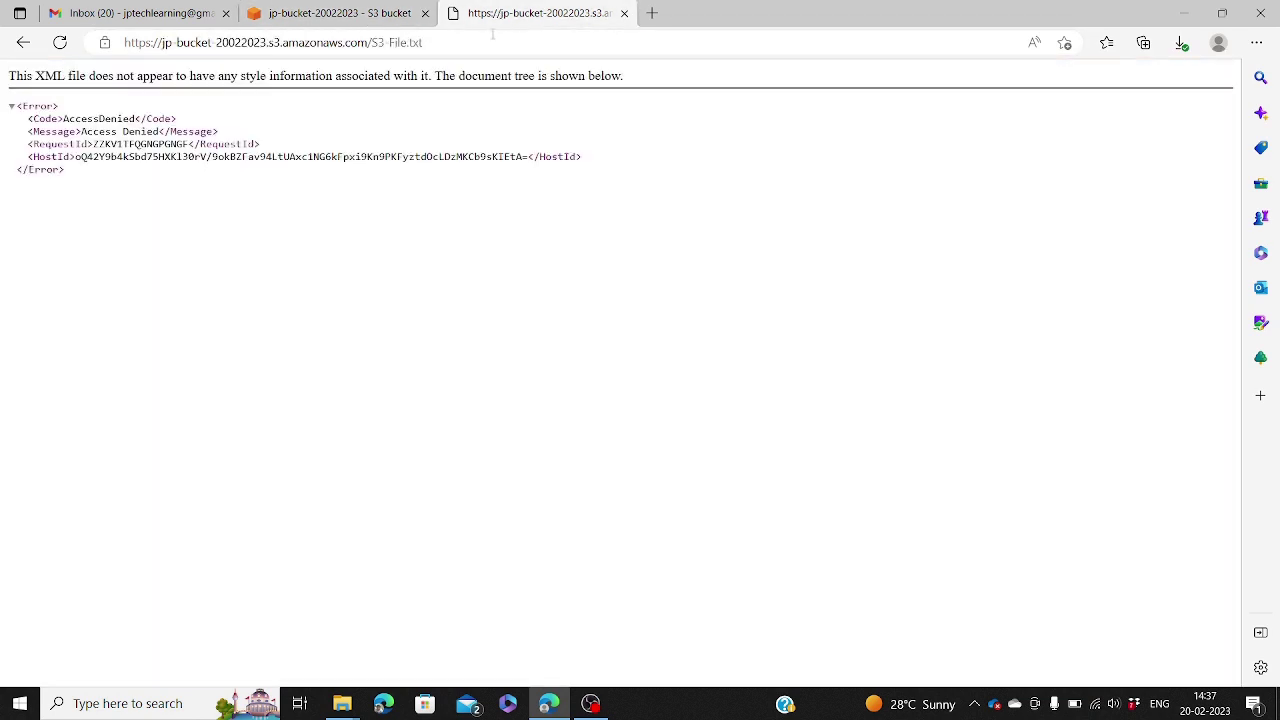
left_click(490, 42)
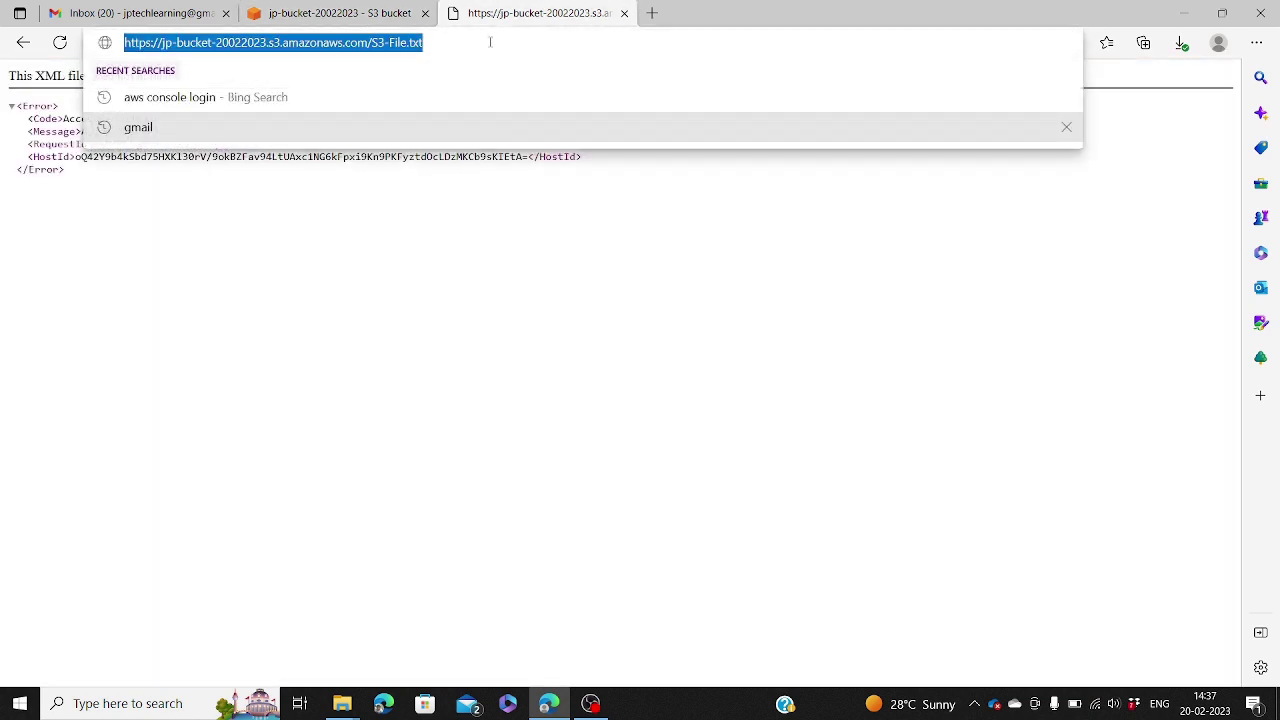
key("Return")
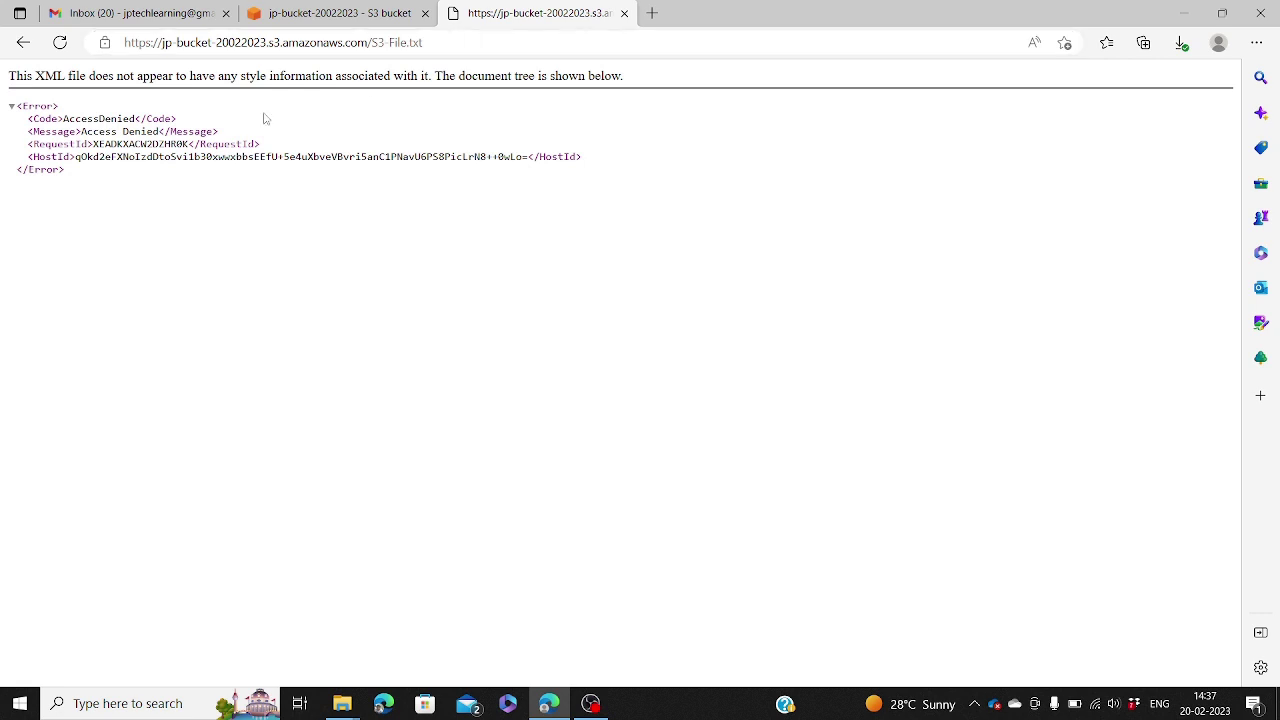
Step: Return to the S3 console and open the permissions of S3-File.txt in jp-bucket-20022023
left_click(351, 20)
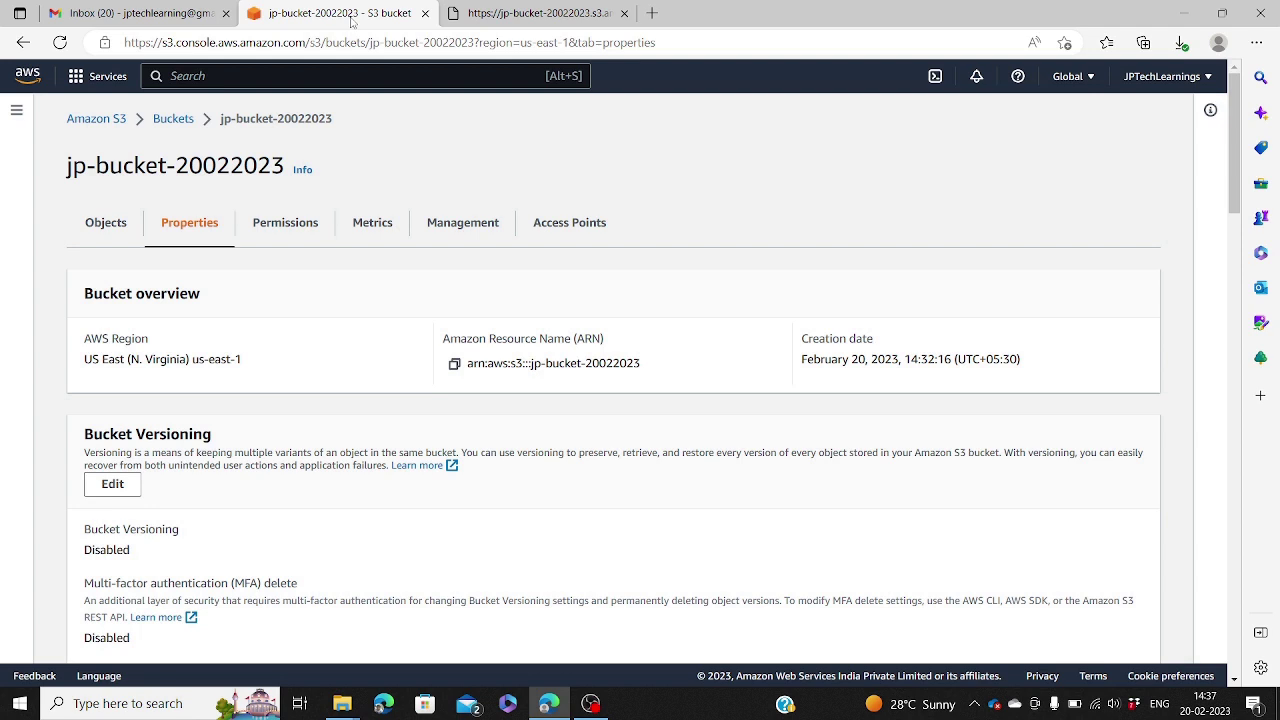
left_click(172, 124)
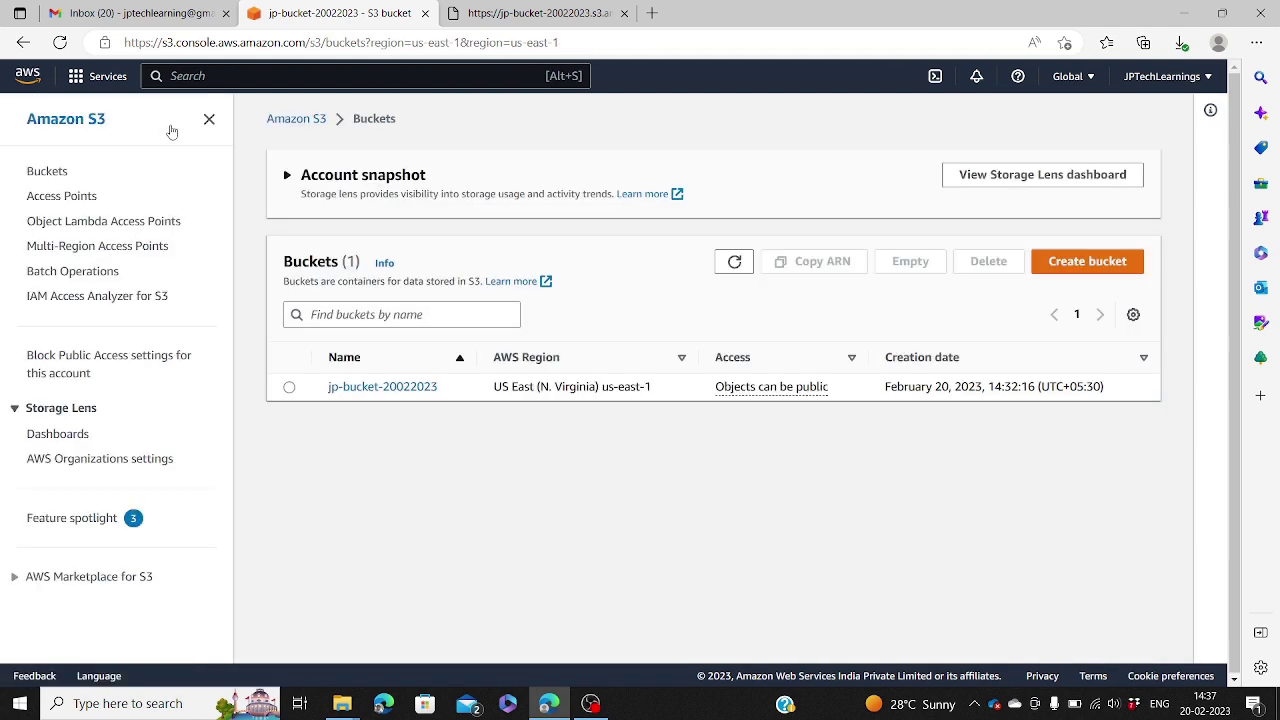
left_click(353, 390)
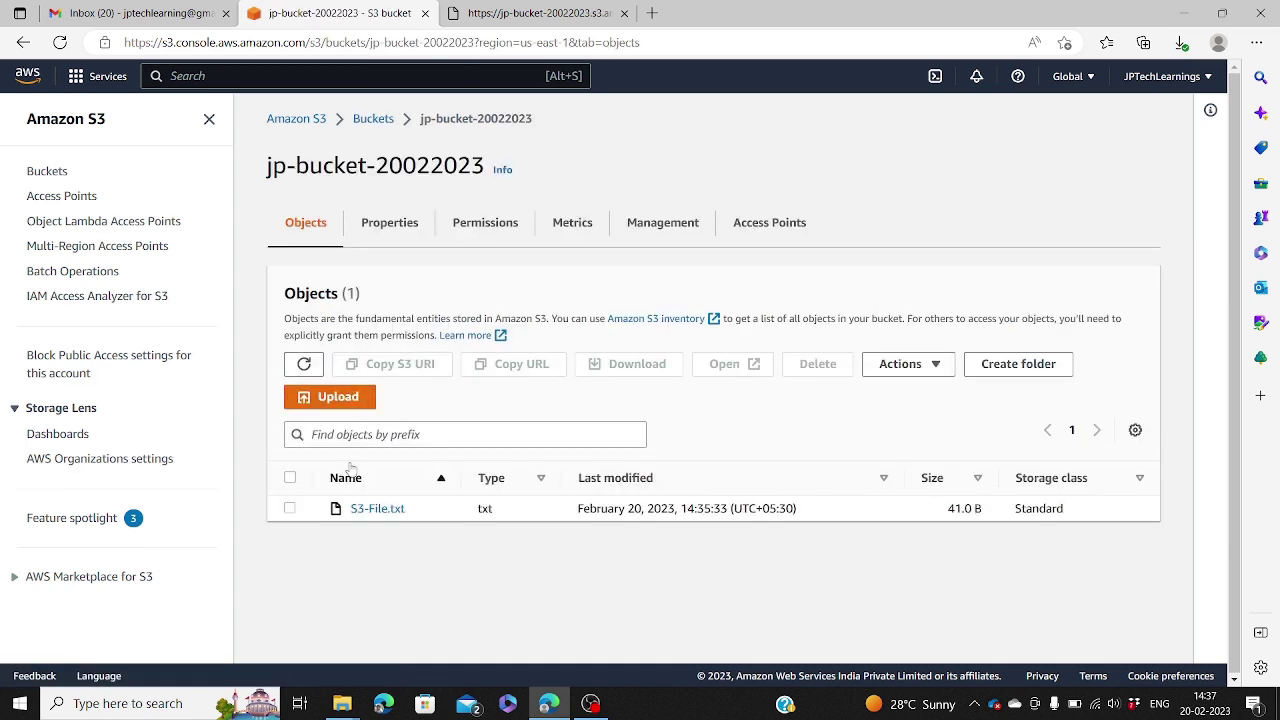
left_click(376, 509)
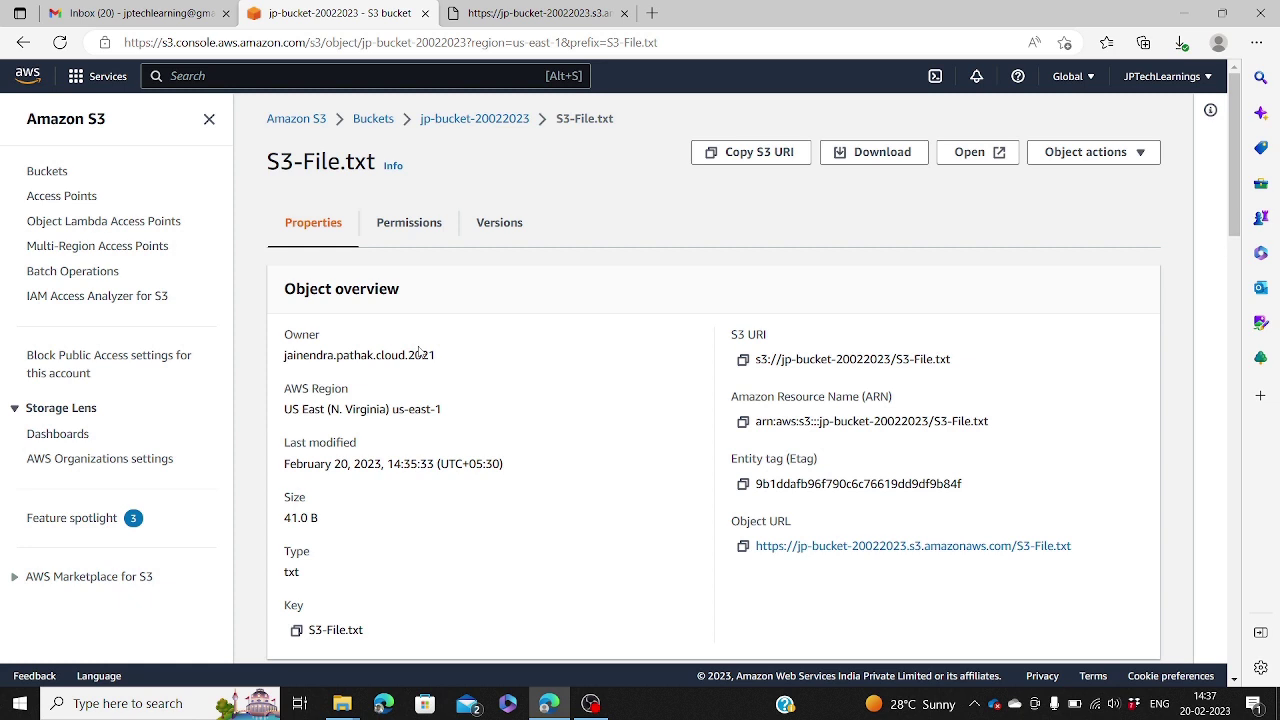
left_click(416, 228)
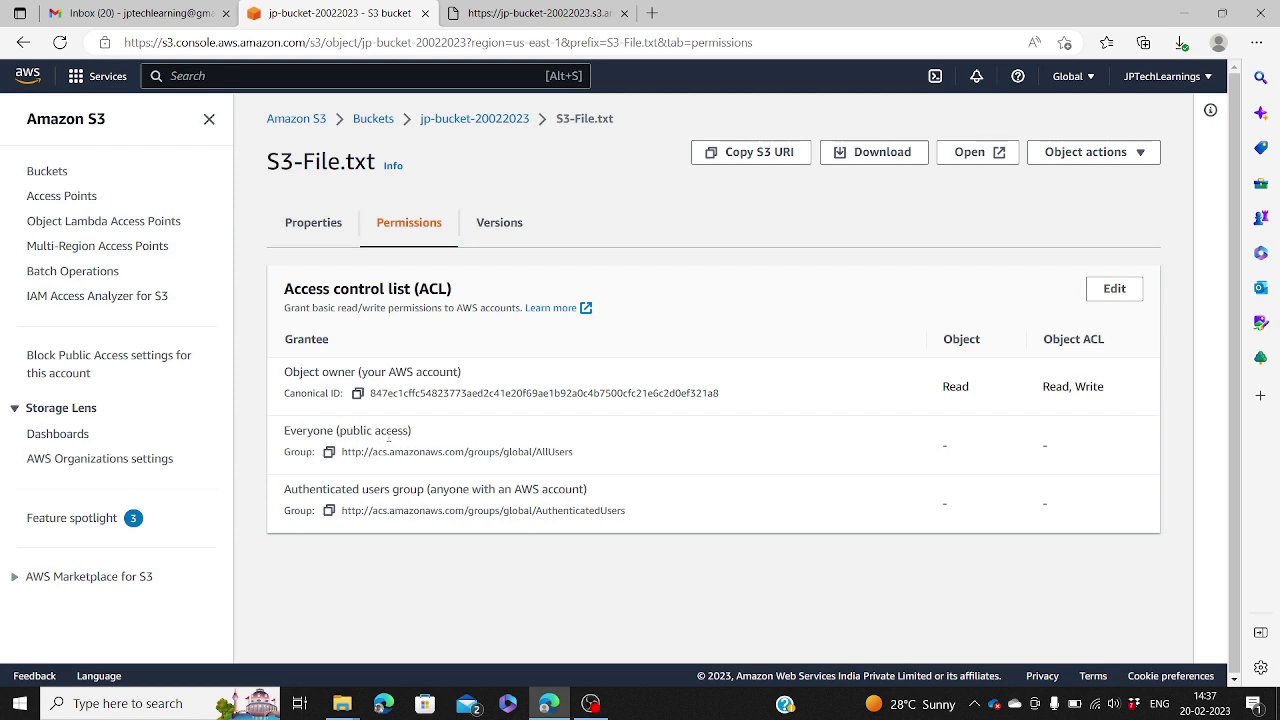
Step: Grant Everyone (public access) Read on the object and its ACL for S3-File.txt, acknowledge the effects, and save the changes
left_click(1112, 292)
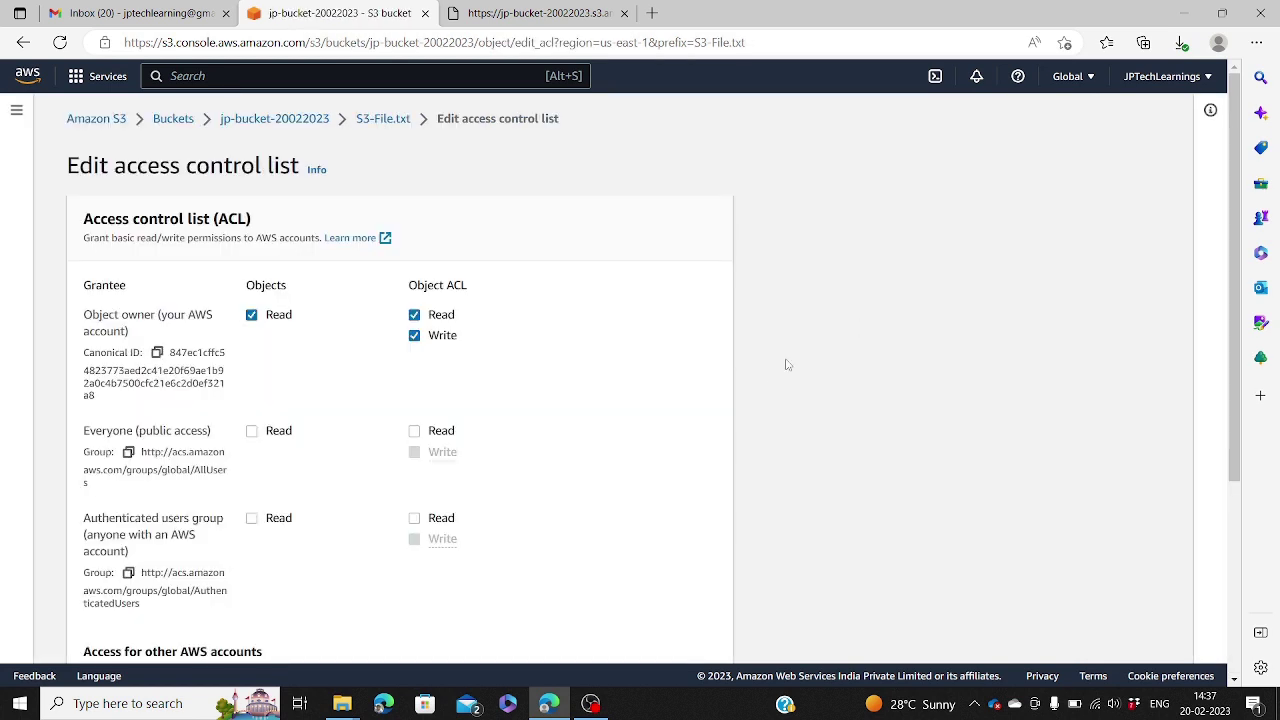
left_click(251, 433)
left_click(414, 433)
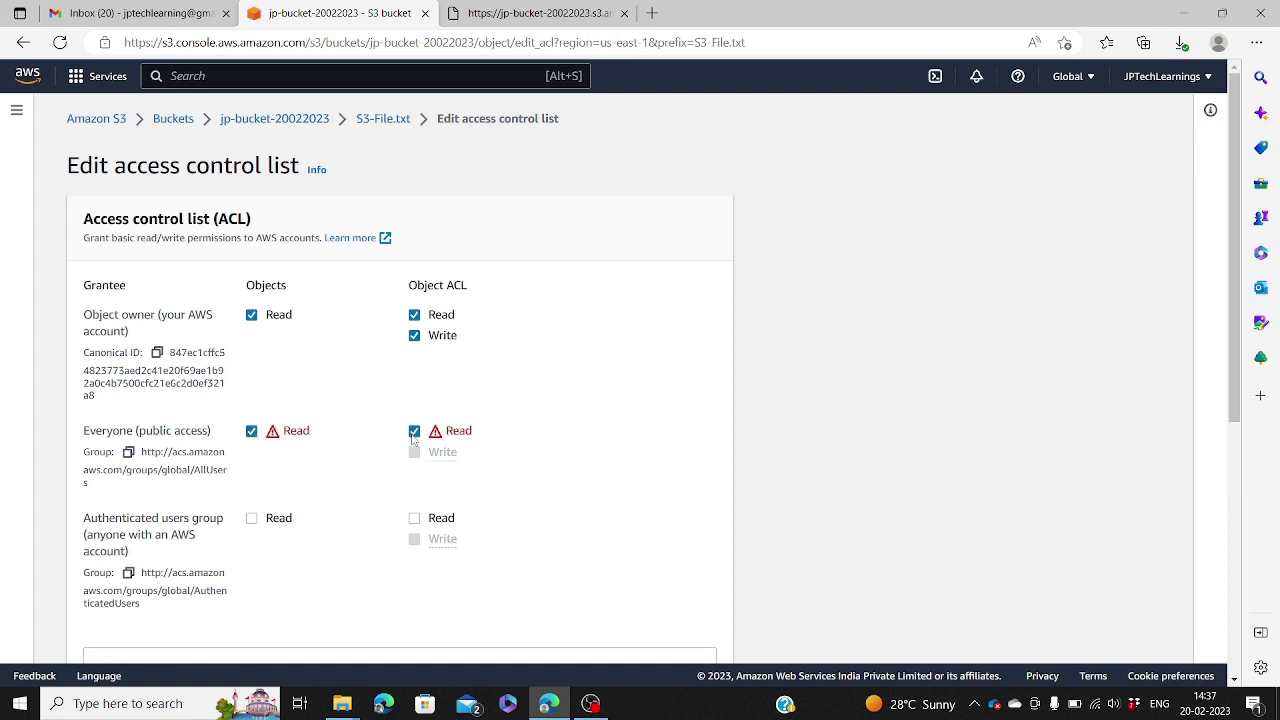
scroll(632, 460, "down", 3)
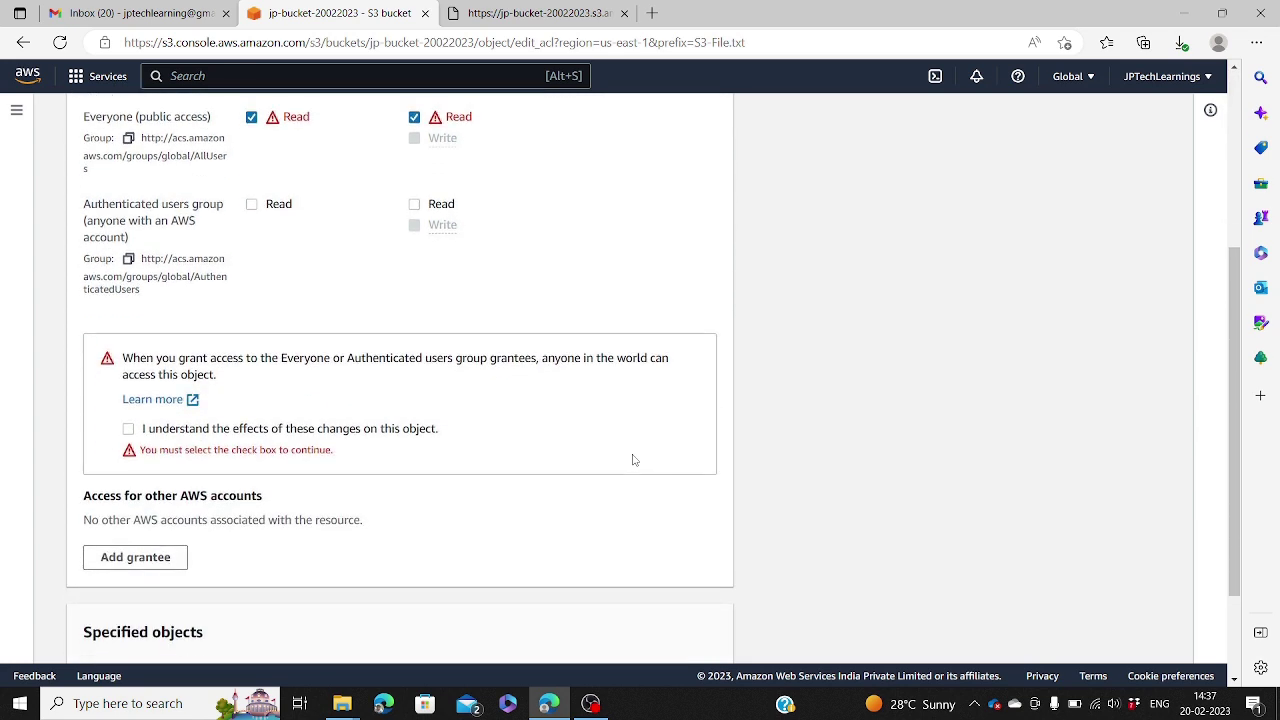
left_click(129, 429)
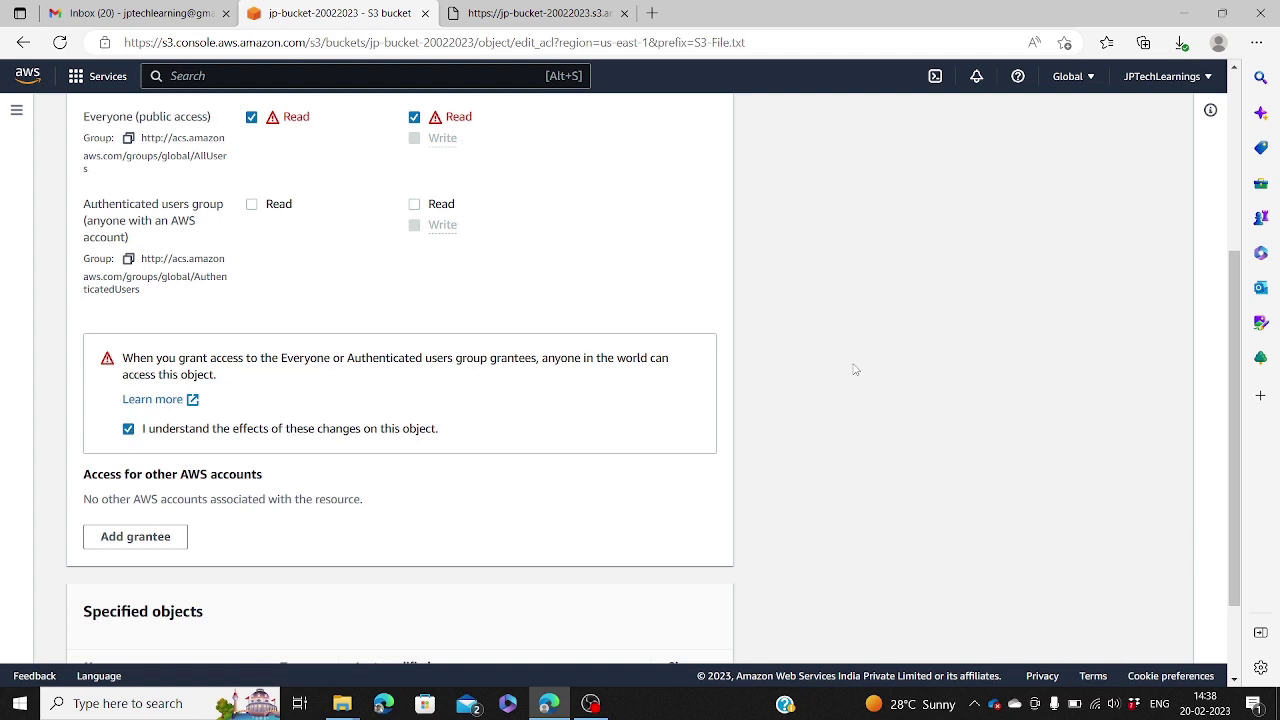
scroll(855, 370, "down", 1)
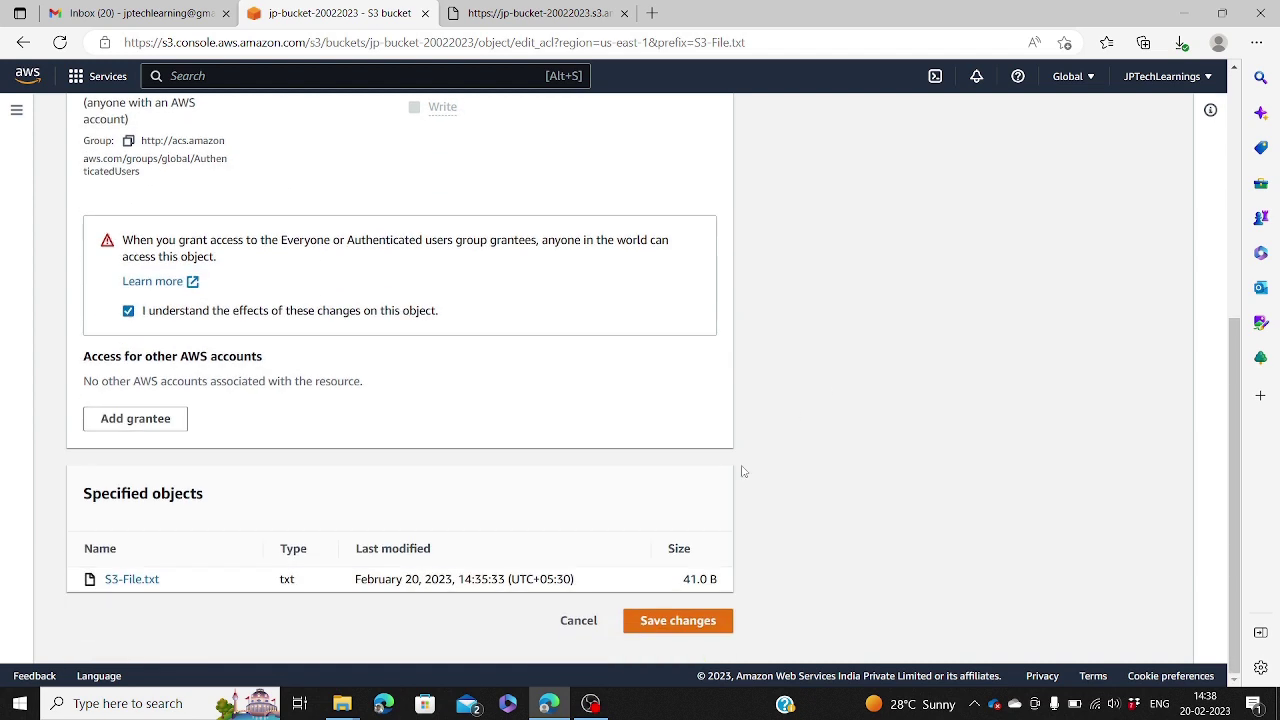
left_click(713, 634)
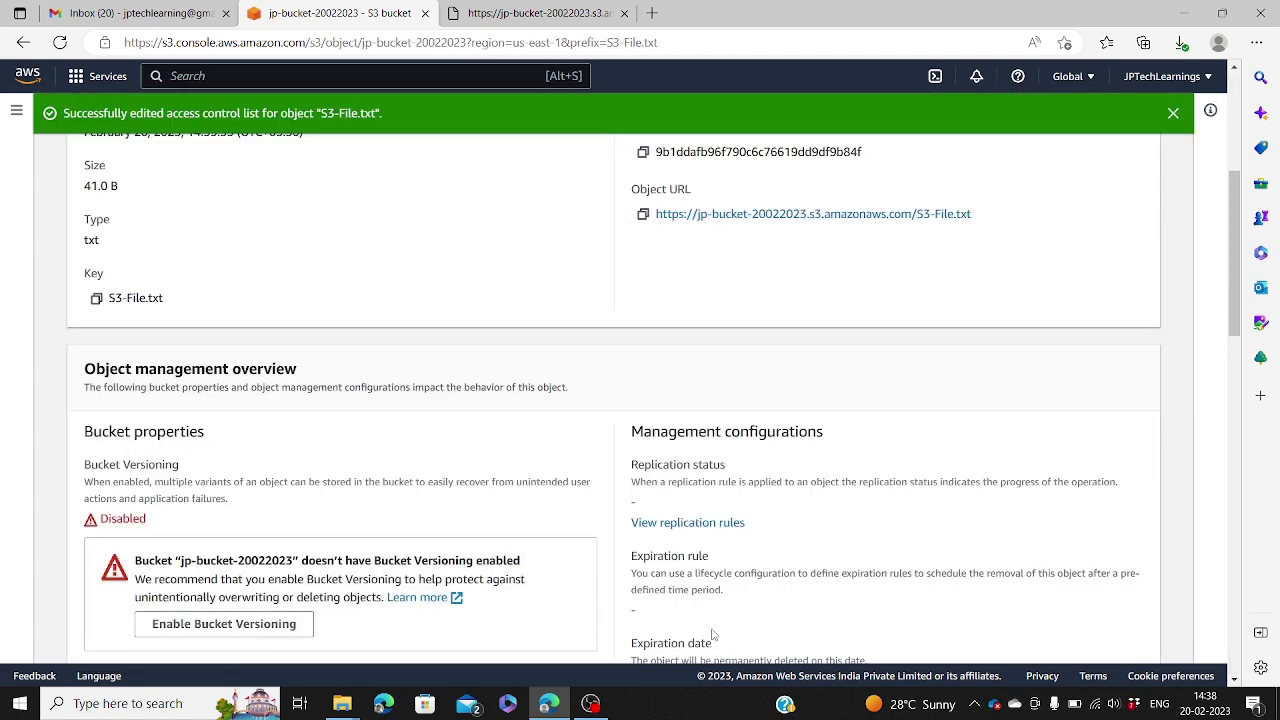
Step: Look over the properties of S3-File.txt and check the grants in its access control list
scroll(713, 634, "down", 4)
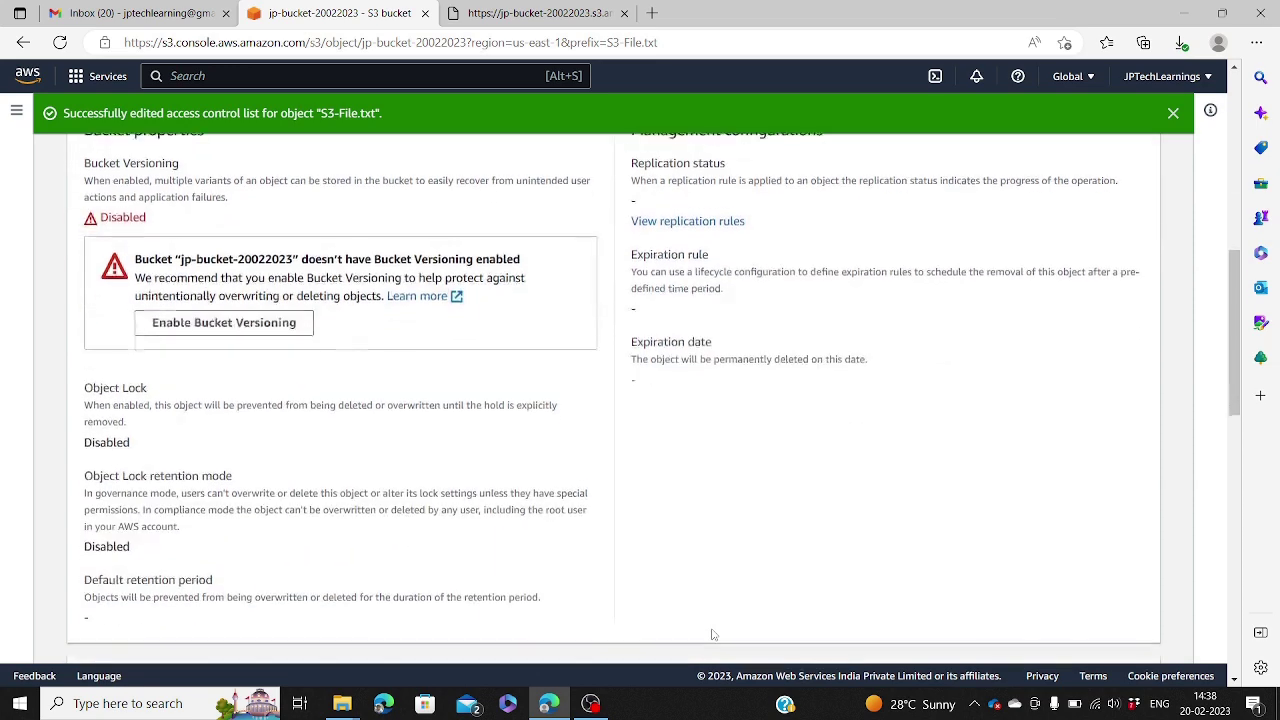
scroll(713, 634, "down", 7)
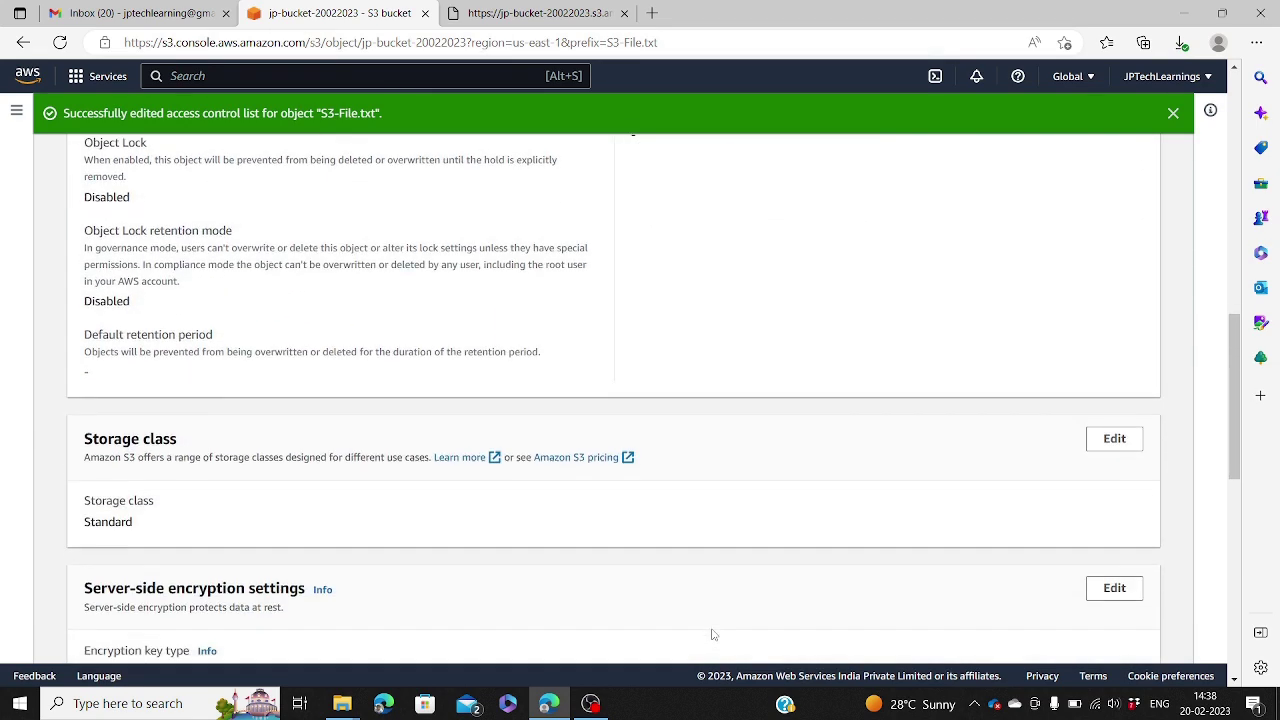
scroll(713, 634, "down", 1)
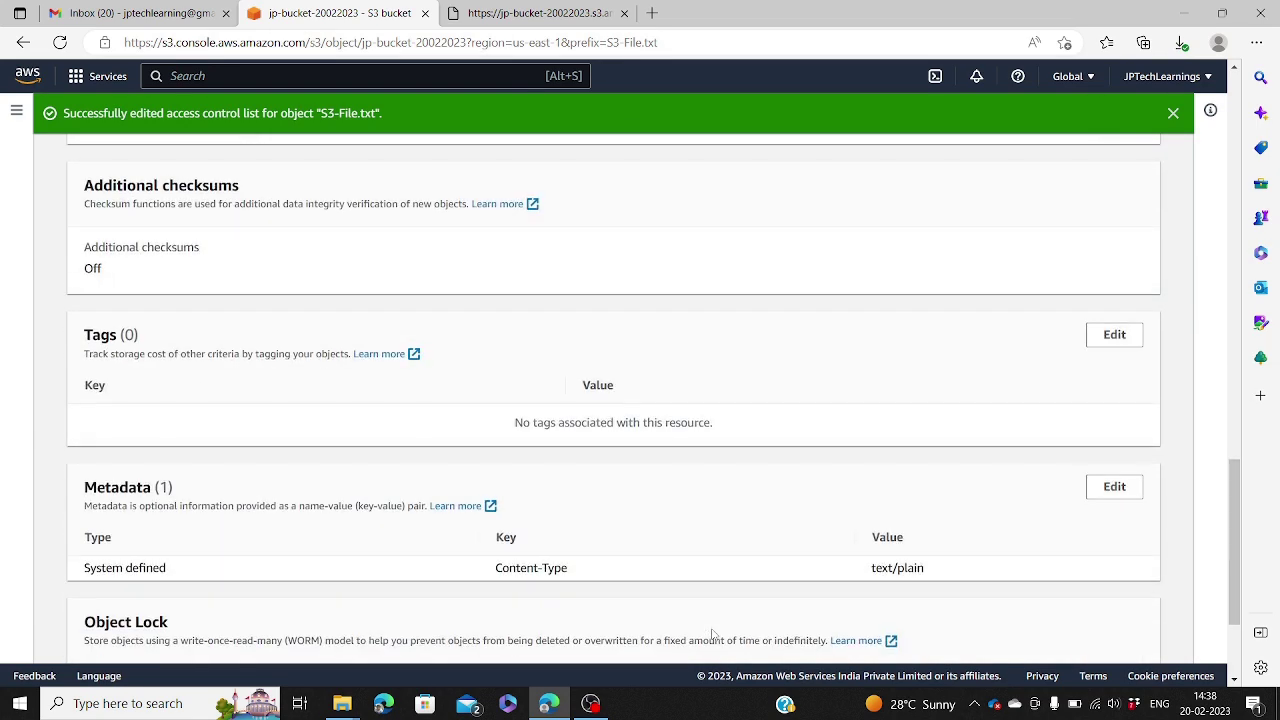
scroll(713, 634, "up", 12)
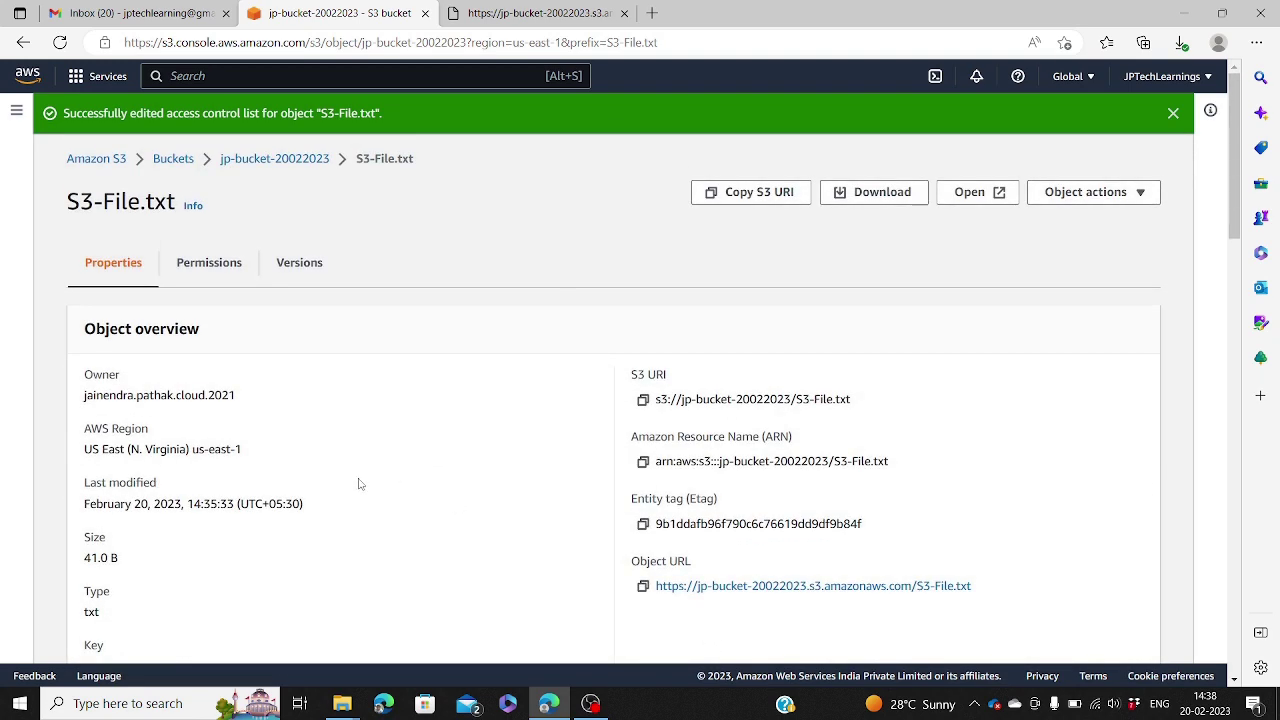
left_click(226, 260)
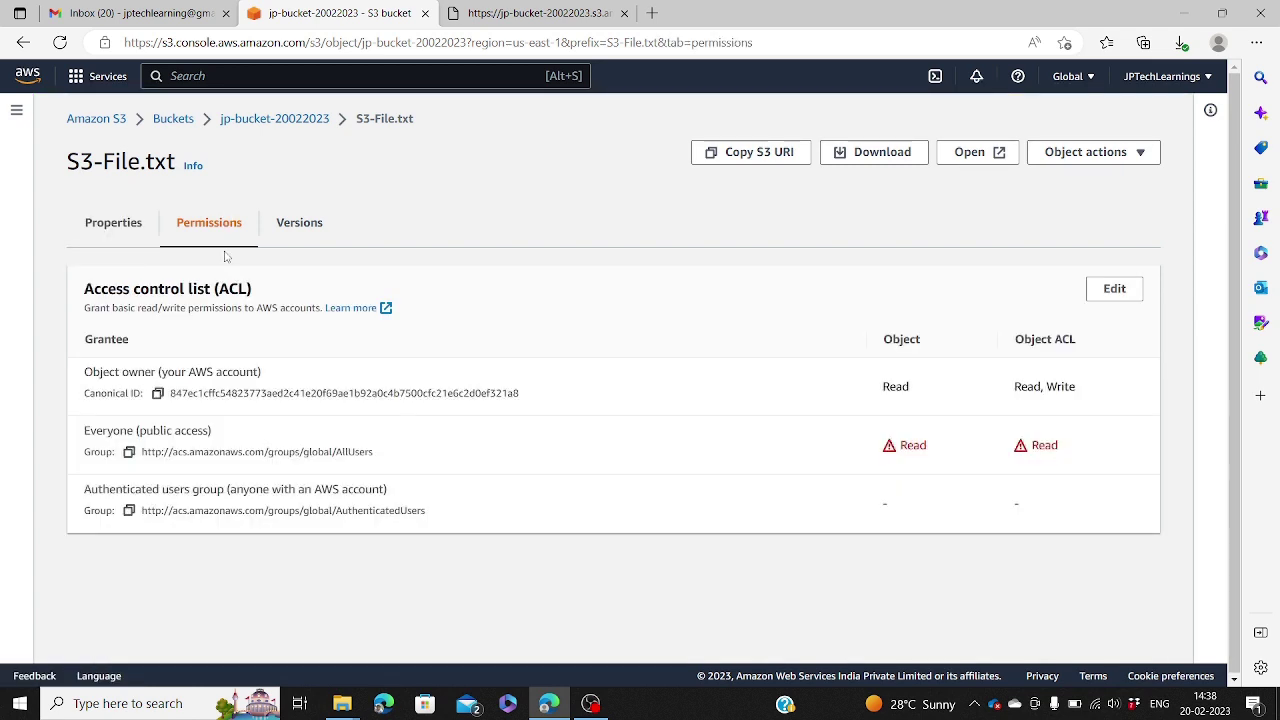
Step: Load the S3-File.txt object URL again in its browser tab to check public access to the file
left_click(497, 16)
left_click(480, 43)
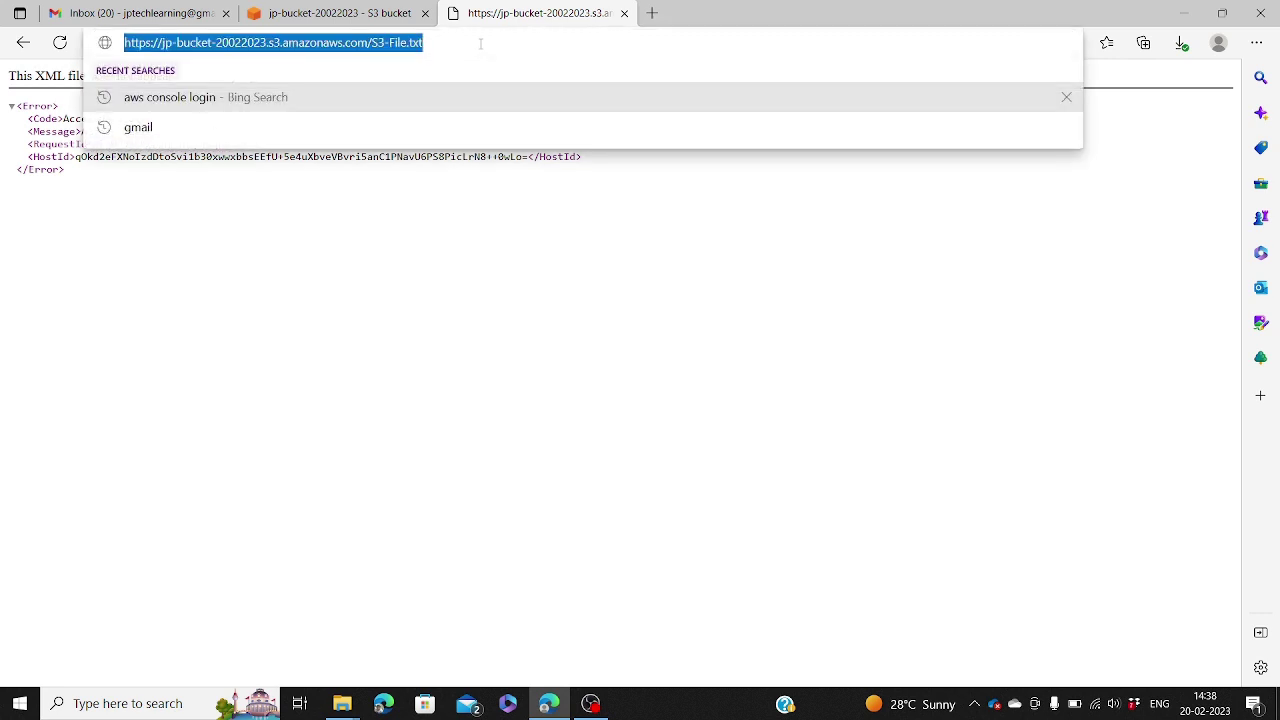
key("Return")
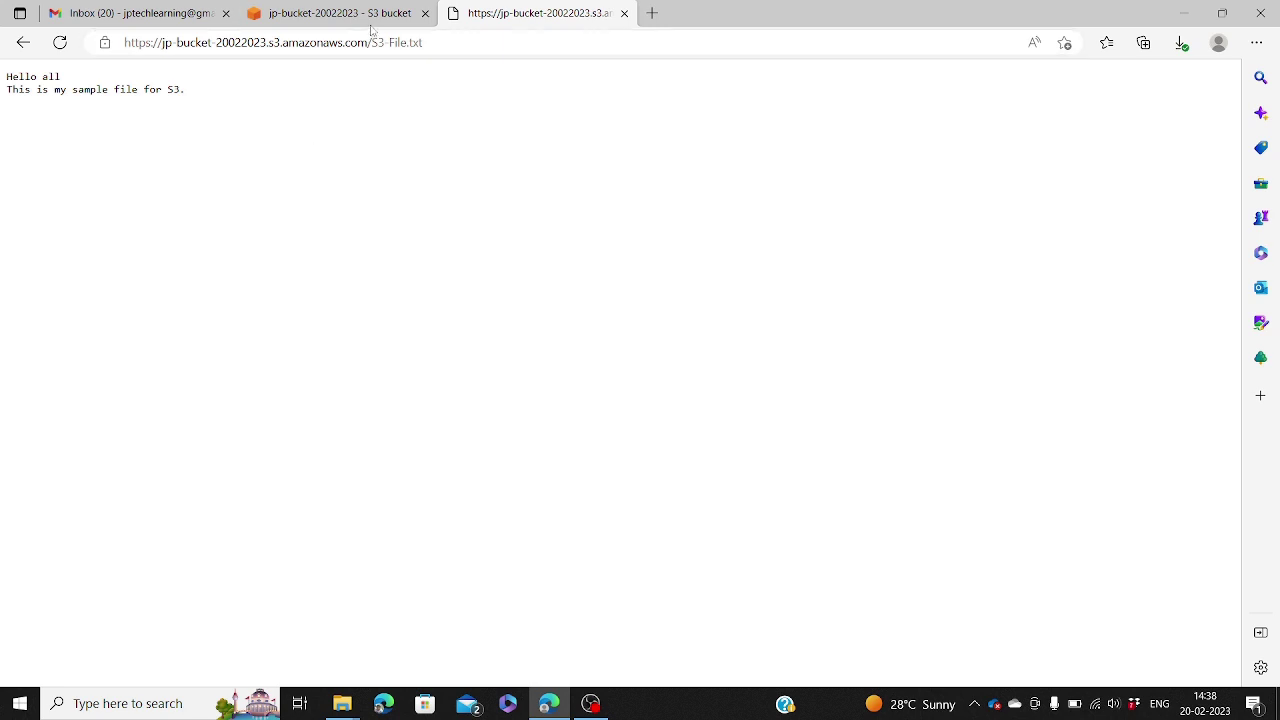
mouse_move(373, 23)
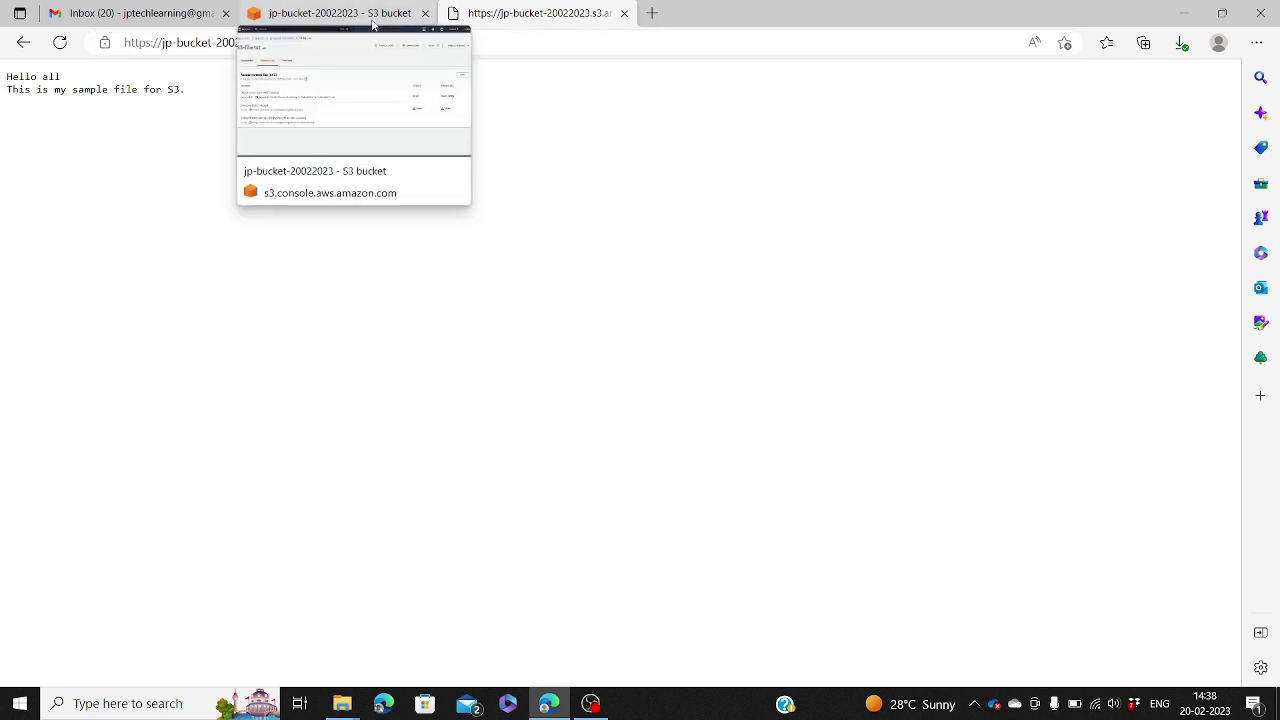